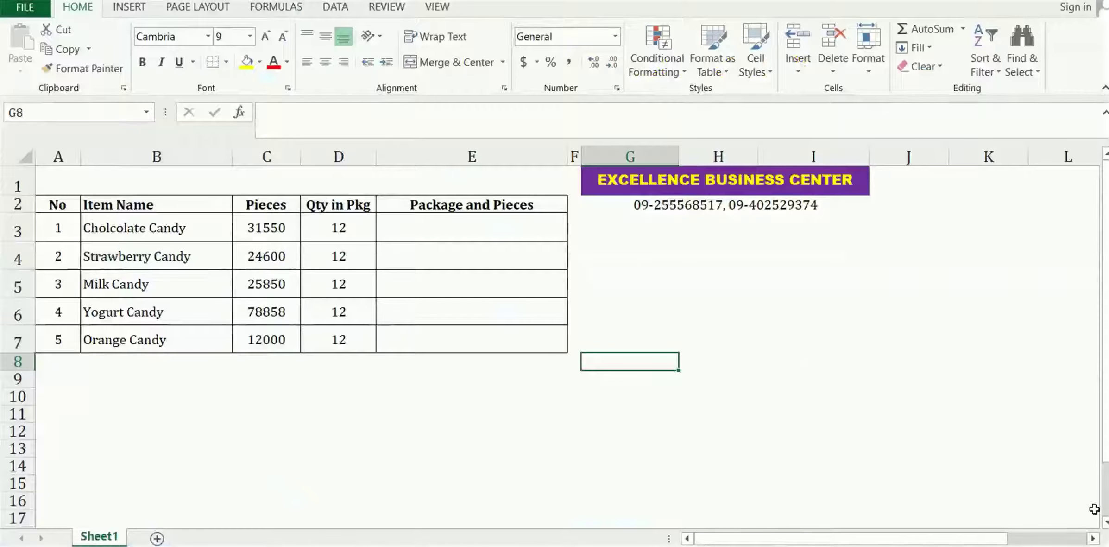
Enter =C3/D3 in E3 so Cholcolate Candy shows 2629.166667 packages.
{"action": "scroll", "coordinate": [1086, 543], "scroll_direction": "up", "scroll_amount": 1}
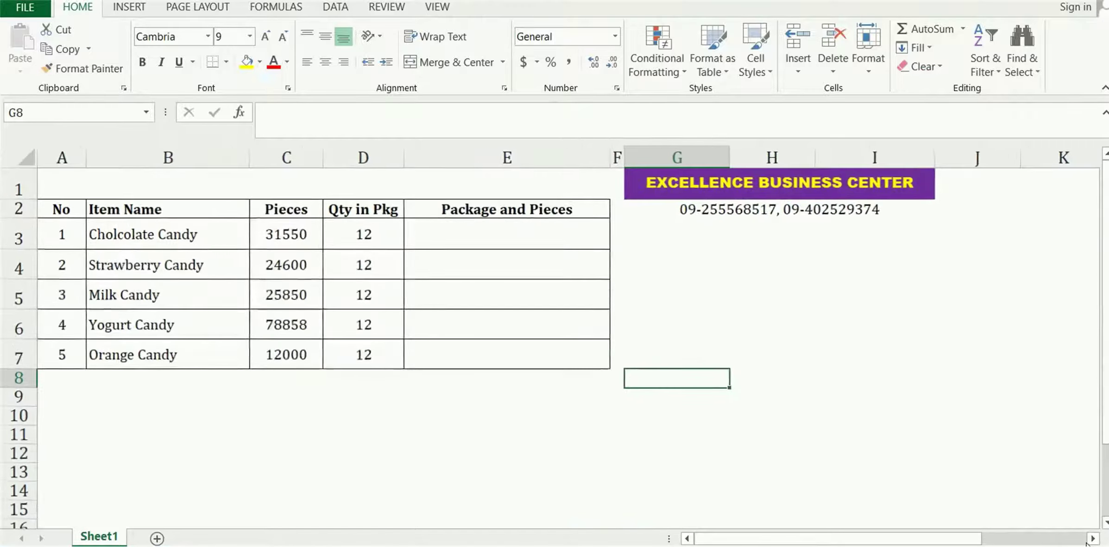
{"action": "scroll", "coordinate": [1086, 543], "scroll_direction": "up", "scroll_amount": 1}
{"action": "scroll", "coordinate": [1087, 543], "scroll_direction": "up", "scroll_amount": 1}
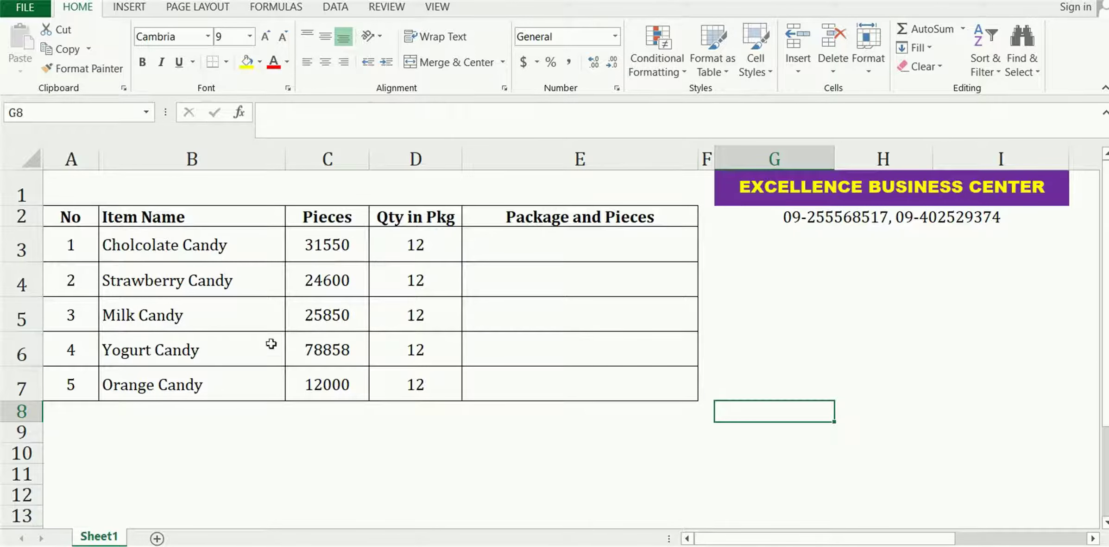
{"action": "left_click", "coordinate": [332, 256]}
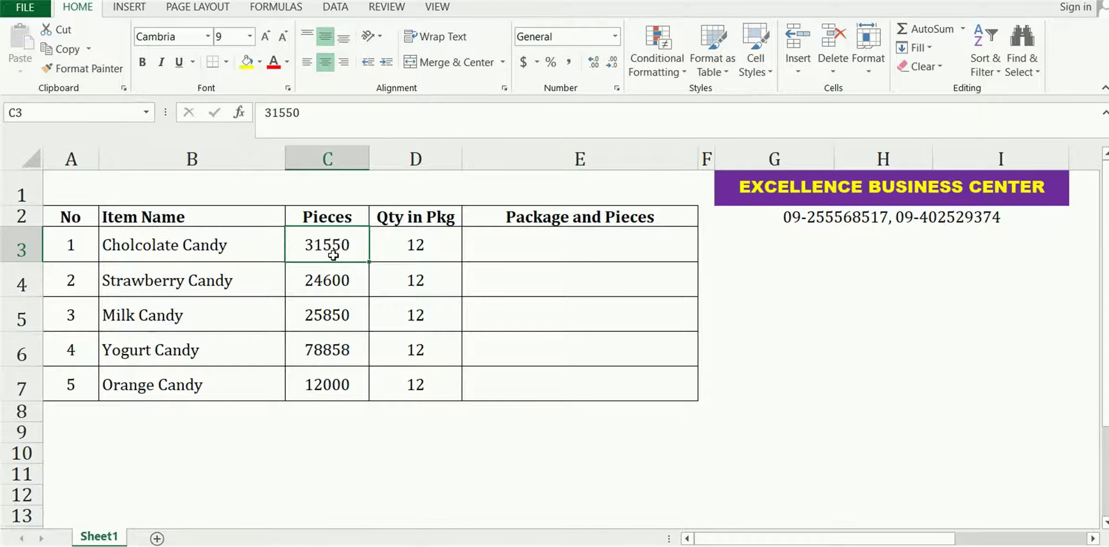
{"action": "left_click", "coordinate": [396, 243]}
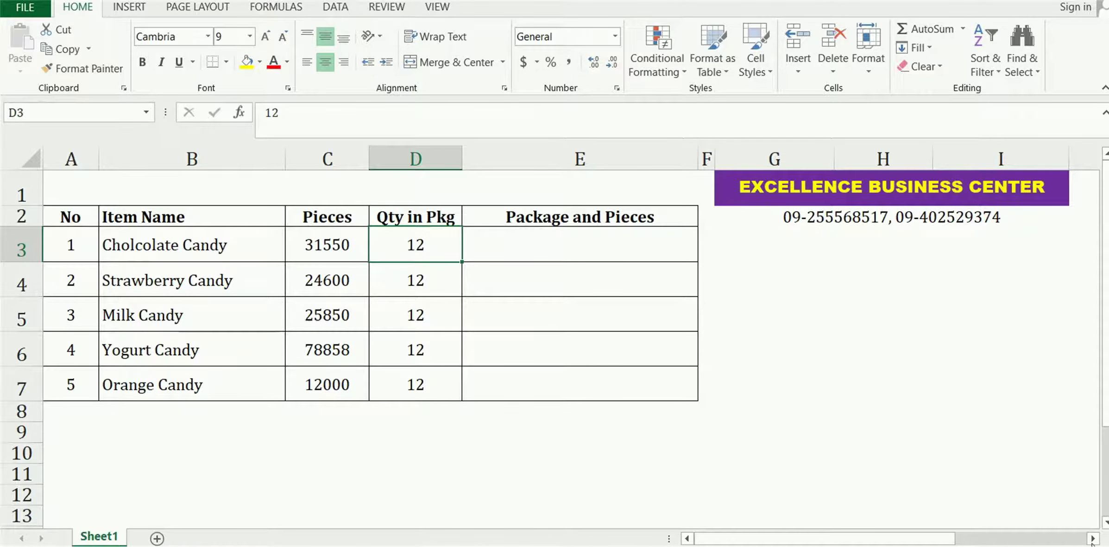
{"action": "left_click", "coordinate": [636, 257]}
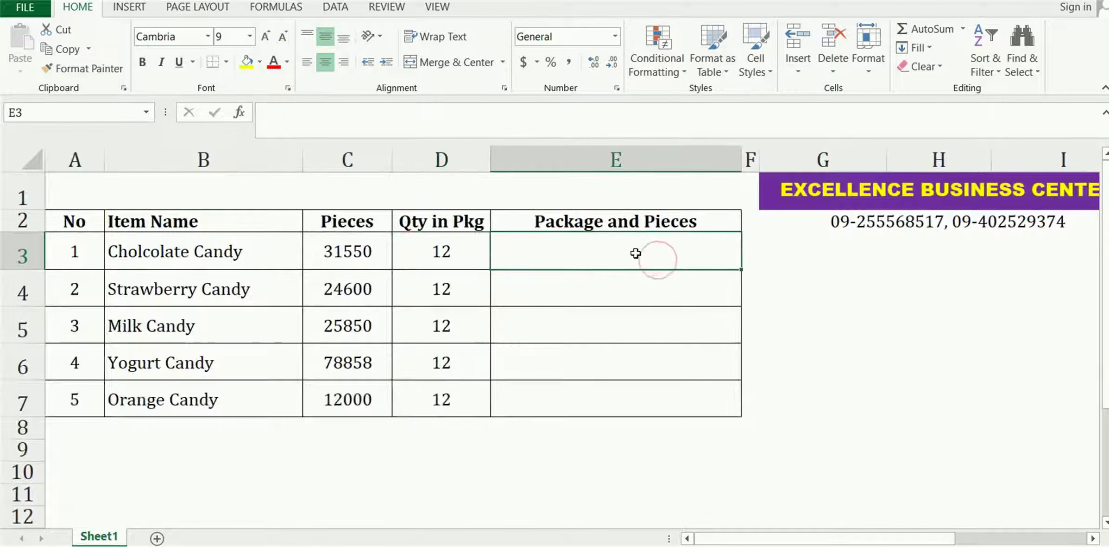
{"action": "type", "text": "="}
{"action": "left_click", "coordinate": [361, 260]}
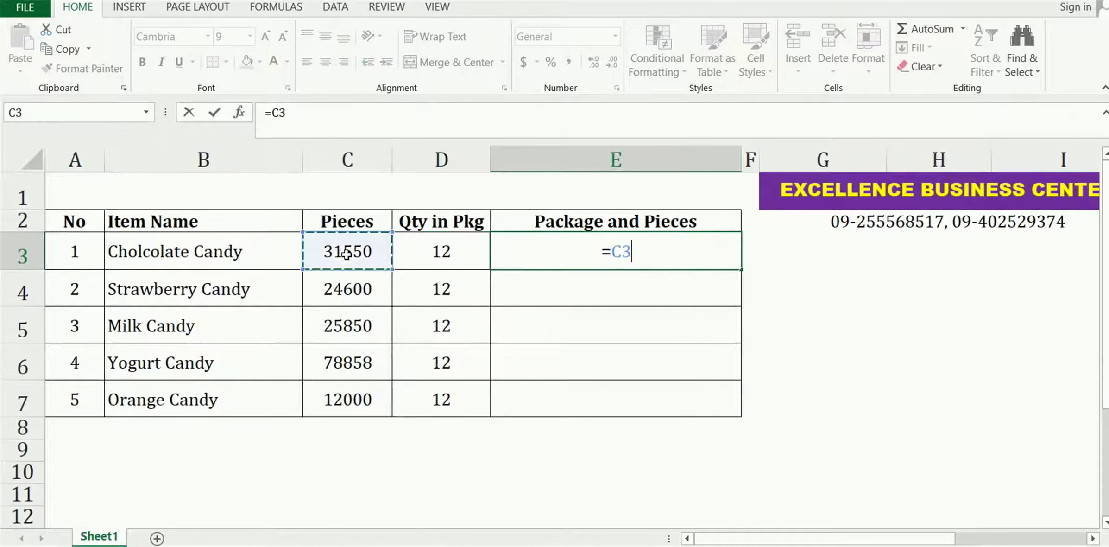
{"action": "type", "text": "/"}
{"action": "left_click", "coordinate": [460, 245]}
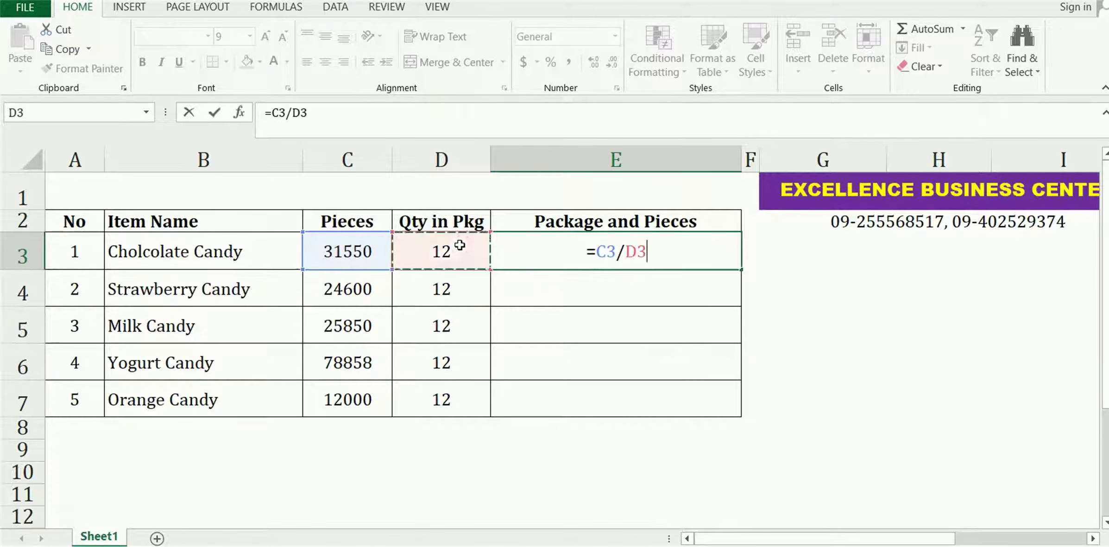
{"action": "key", "text": "Return"}
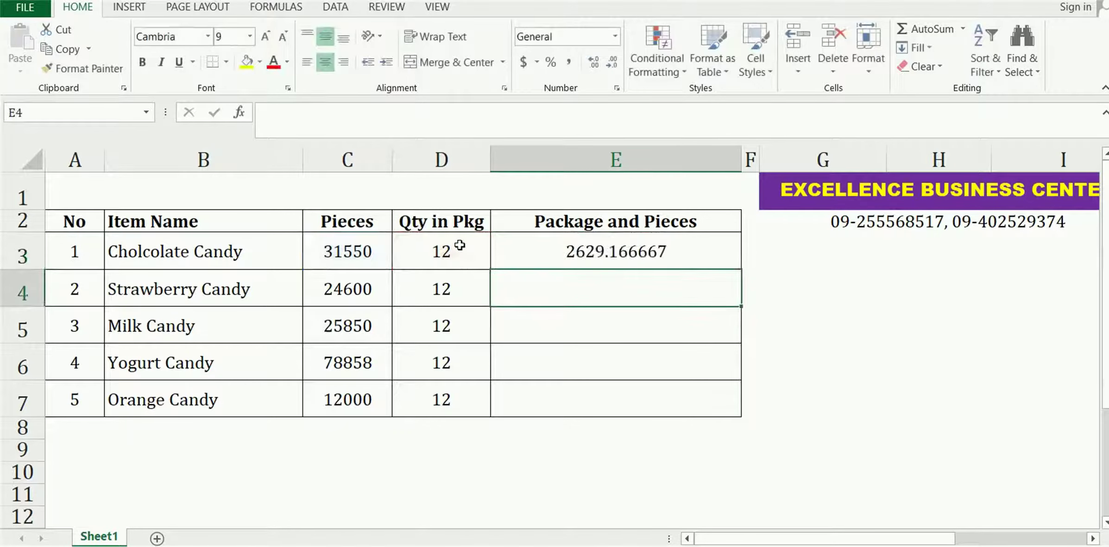
{"action": "left_click", "coordinate": [639, 252]}
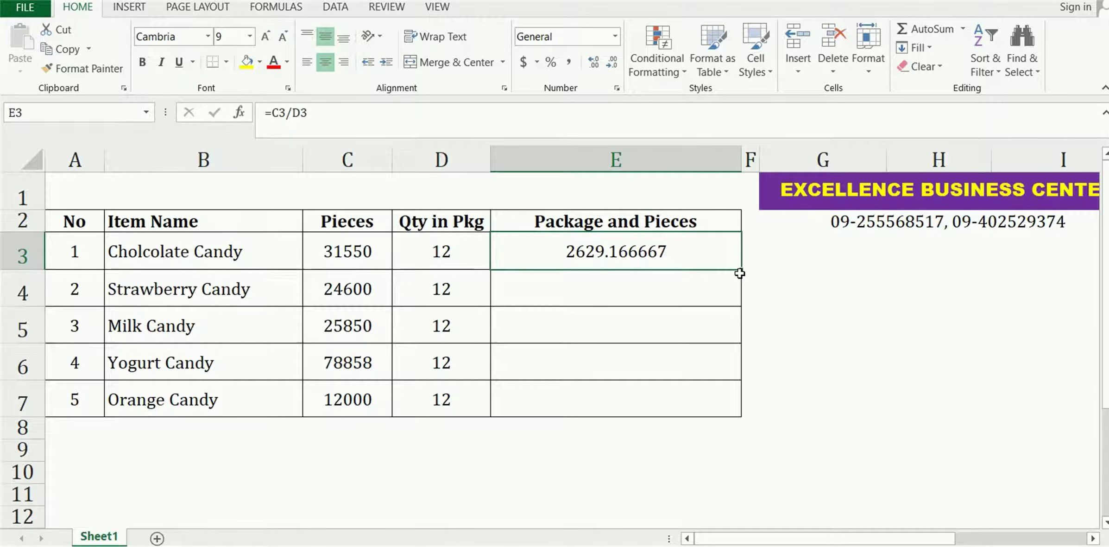
Fill =C3/D3 down to E7, giving 2050, 2154.166667, 6571.5 and 1000.
{"action": "left_click_drag", "start_coordinate": [740, 270], "coordinate": [734, 412]}
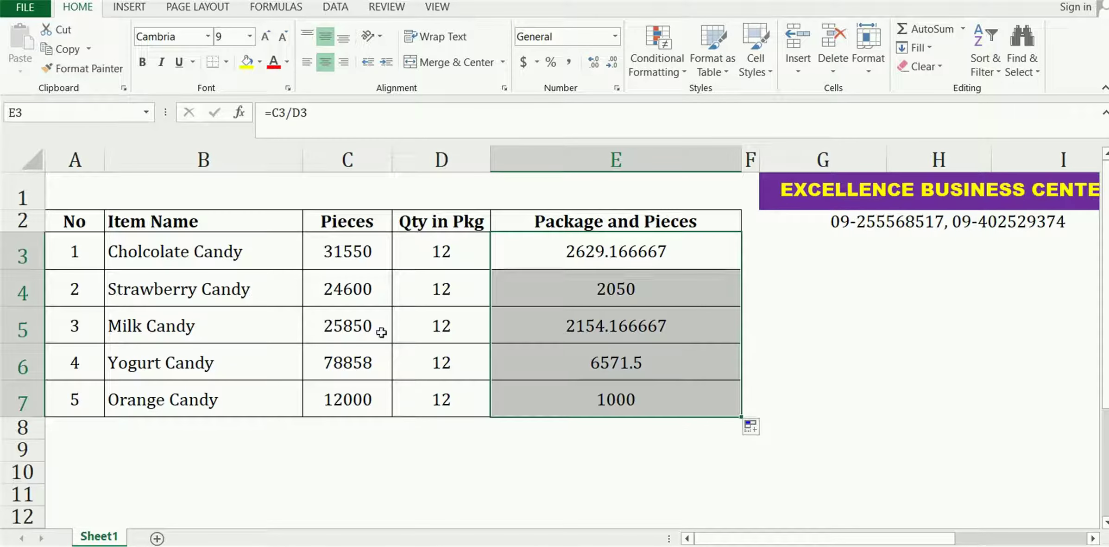
{"action": "left_click_drag", "start_coordinate": [346, 291], "coordinate": [601, 293]}
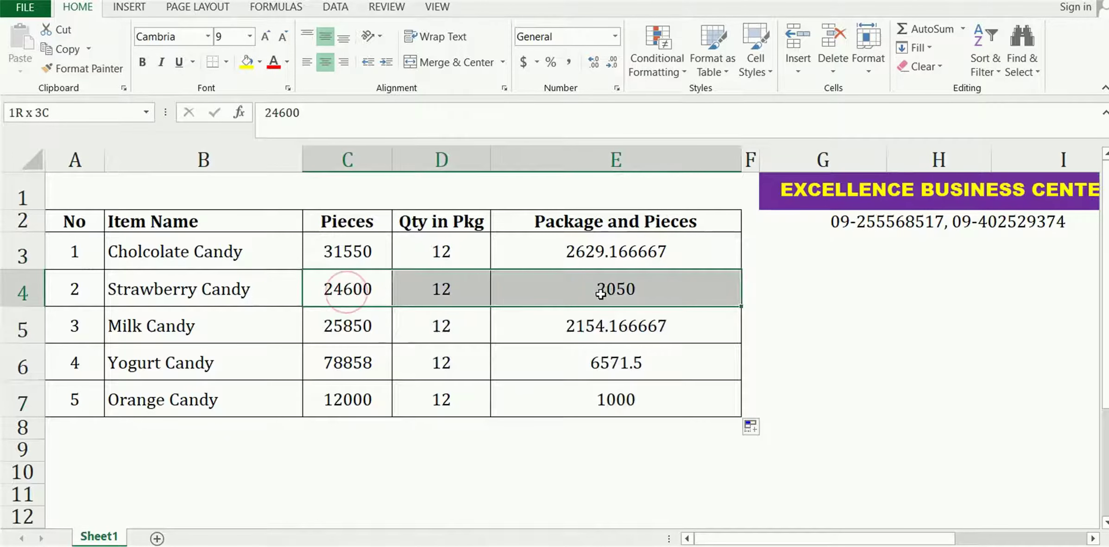
{"action": "left_click_drag", "start_coordinate": [367, 327], "coordinate": [642, 326]}
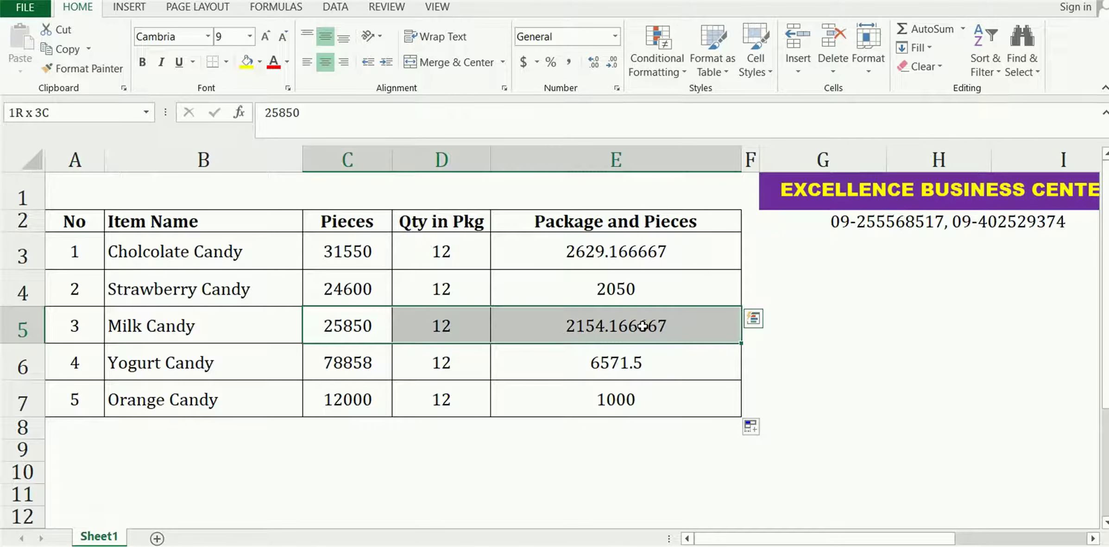
{"action": "left_click", "coordinate": [586, 252]}
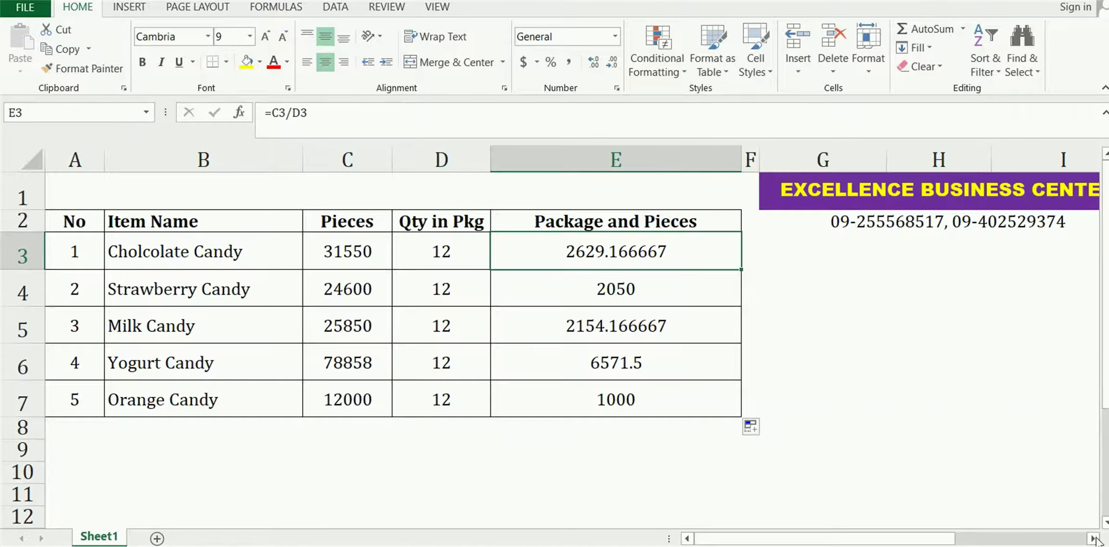
Enter =INT(C3/12) in E3 and fill it to E7, giving 2629, 2050, 2154, 6571, 1000.
{"action": "left_click", "coordinate": [1093, 539]}
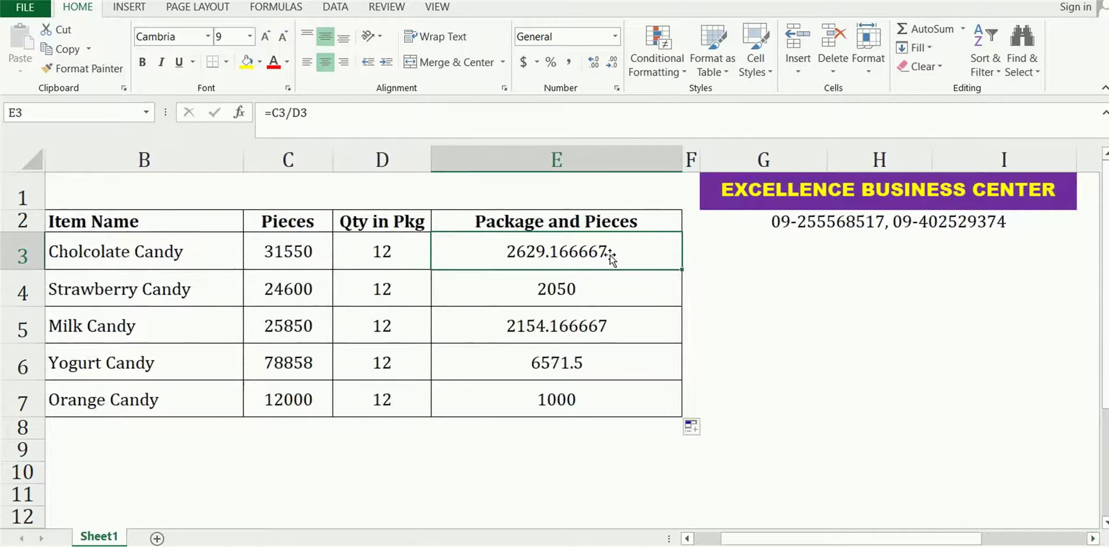
{"action": "type", "text": "=In"}
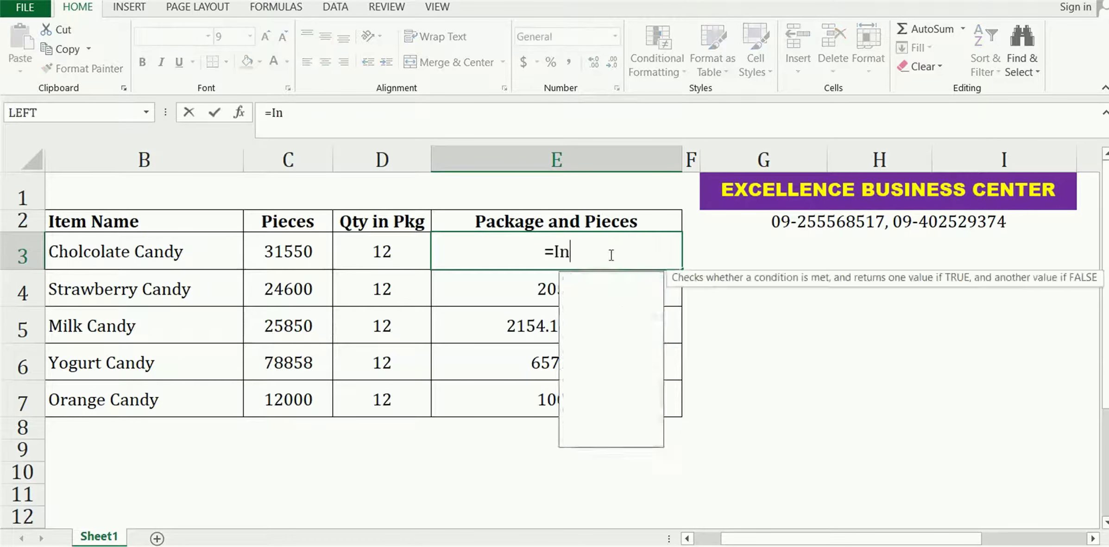
{"action": "type", "text": "t("}
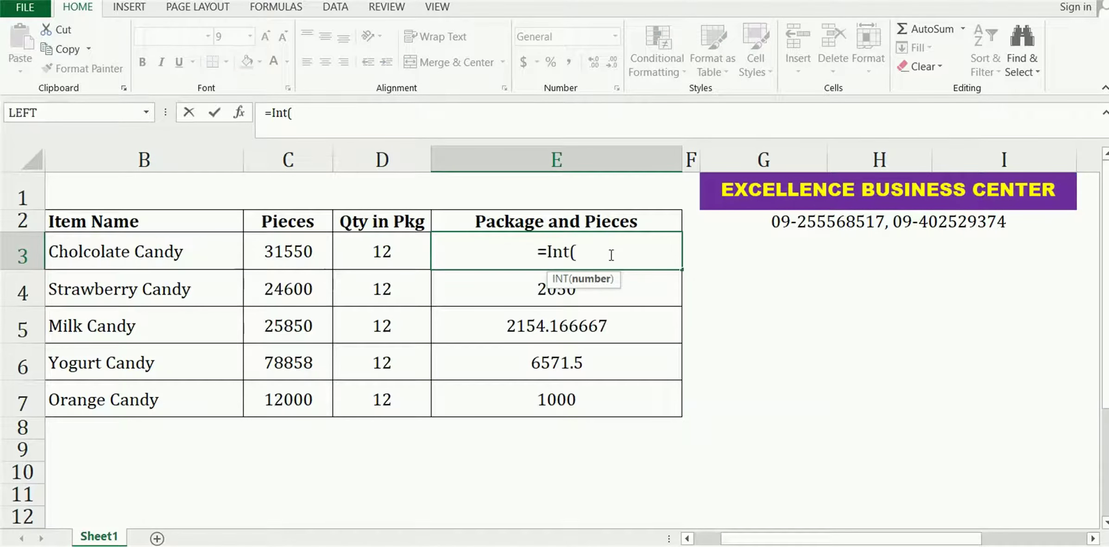
{"action": "left_click", "coordinate": [285, 249]}
{"action": "type", "text": "/"}
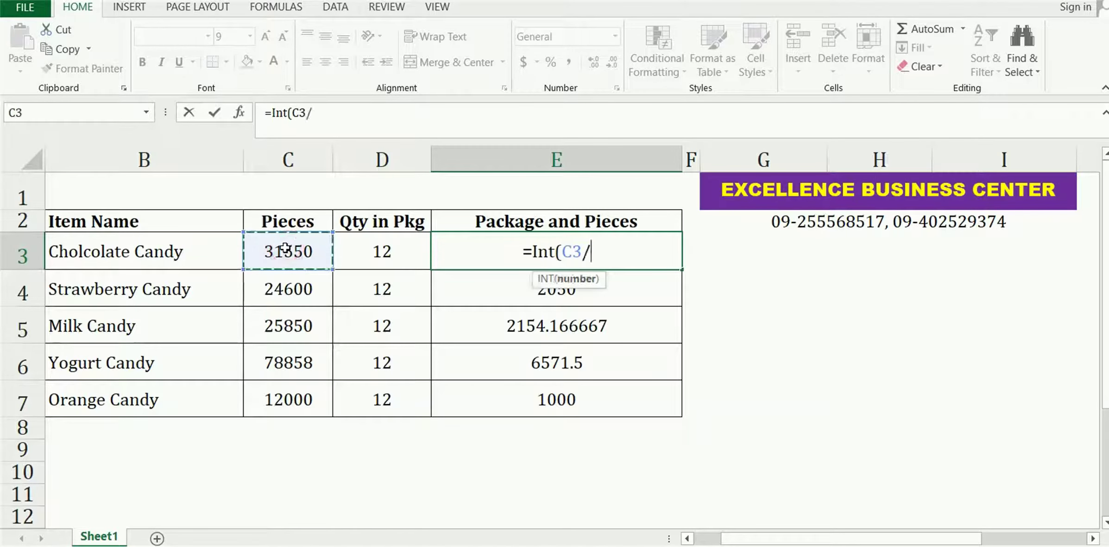
{"action": "type", "text": "12)"}
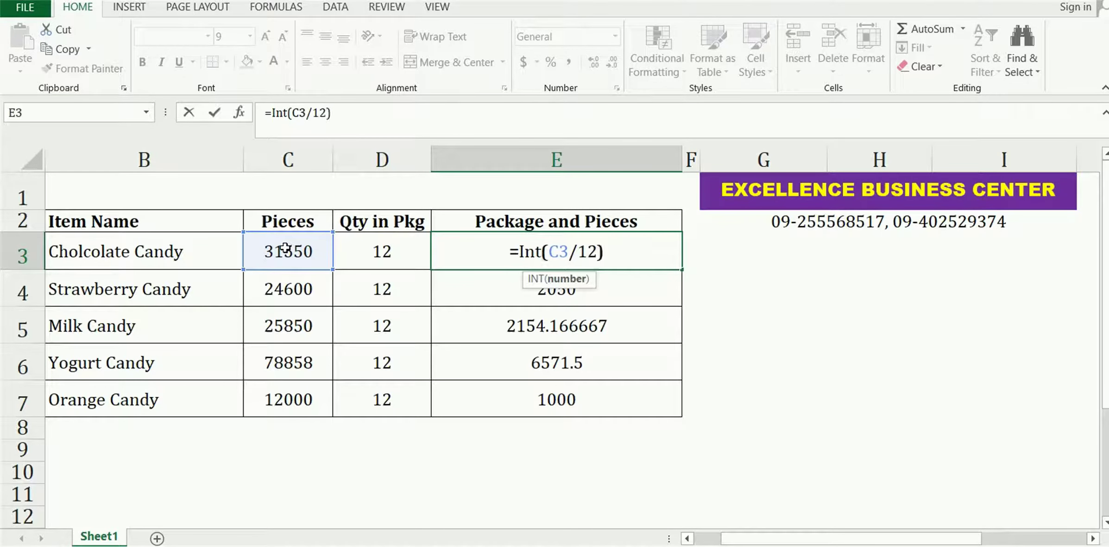
{"action": "key", "text": "Return"}
{"action": "left_click", "coordinate": [519, 262]}
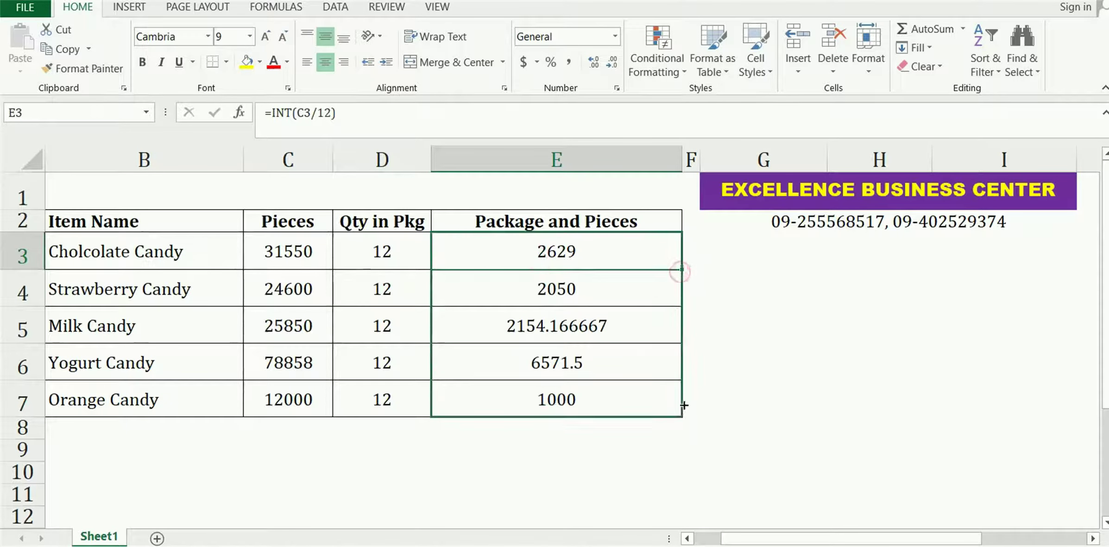
{"action": "left_click_drag", "start_coordinate": [682, 273], "coordinate": [682, 410]}
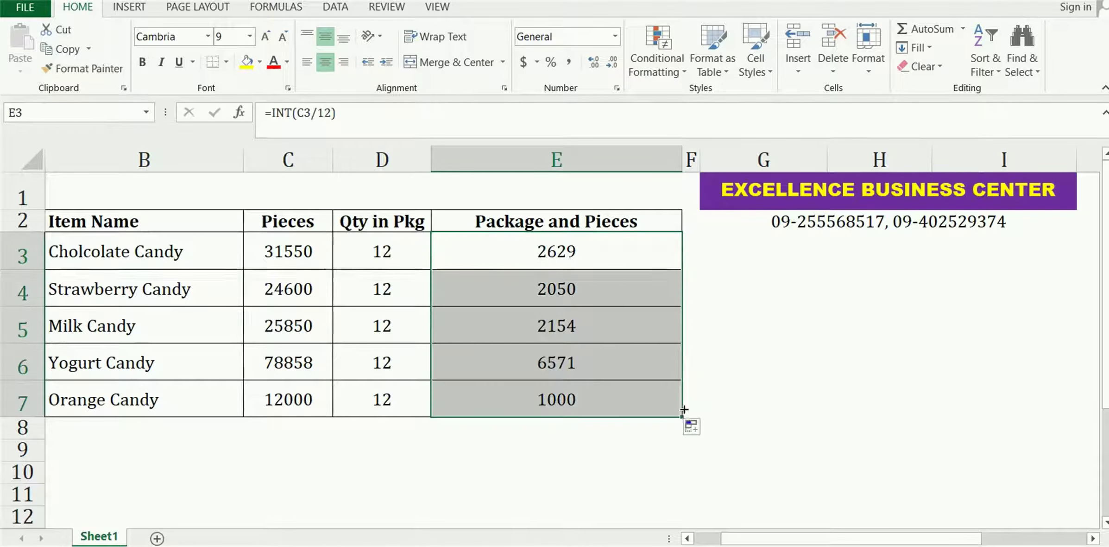
{"action": "left_click", "coordinate": [575, 253]}
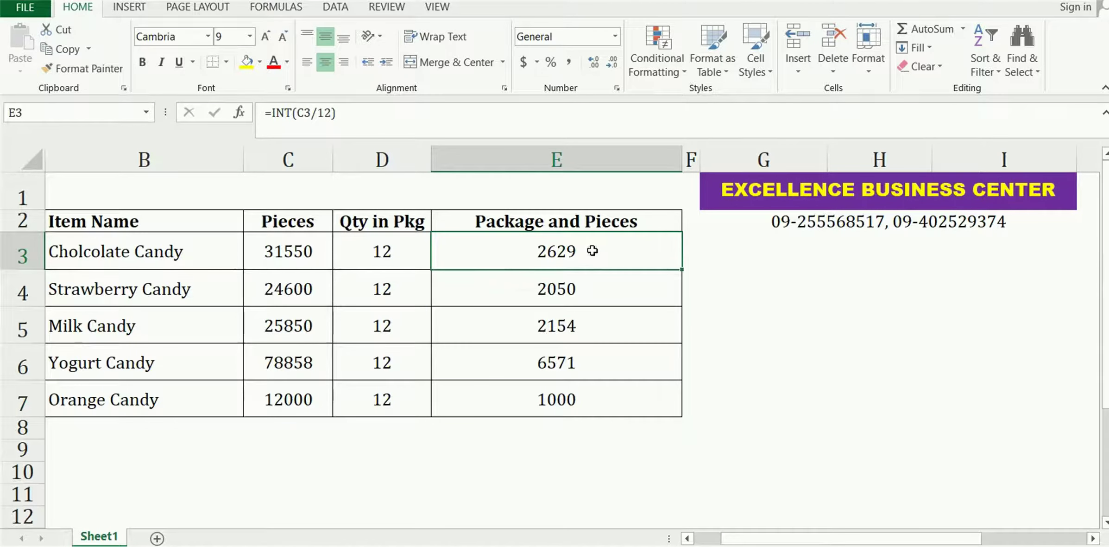
{"action": "double_click", "coordinate": [593, 251]}
Append &"pieces" to E3's INT formula.
{"action": "left_click", "coordinate": [612, 253]}
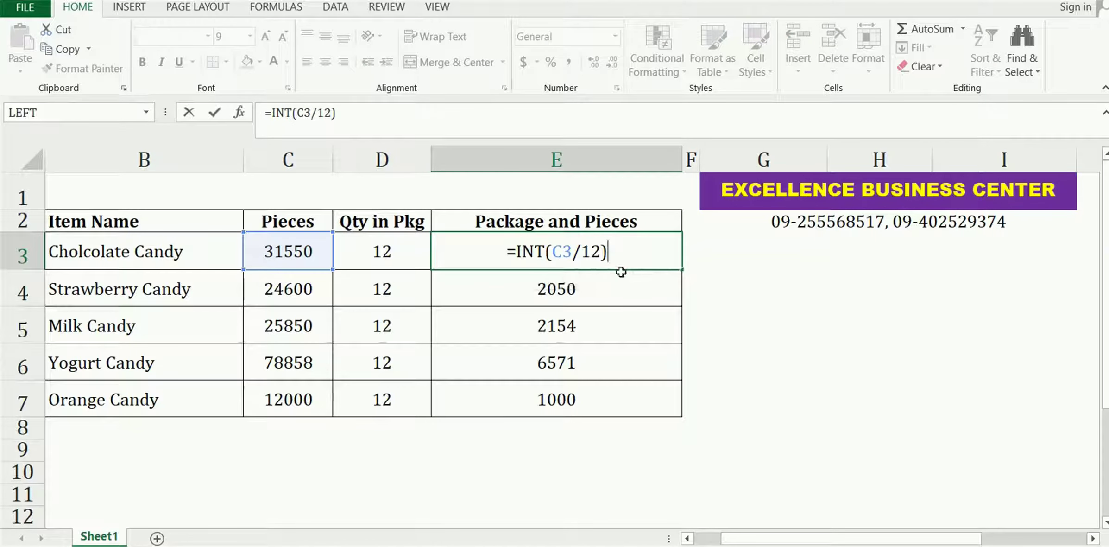
{"action": "type", "text": "&"}
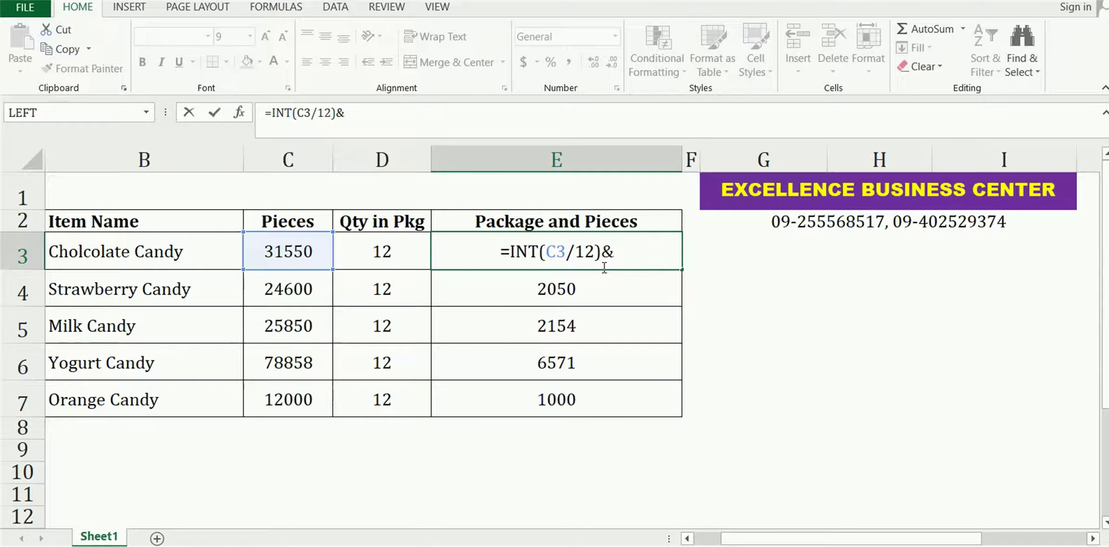
{"action": "type", "text": "\"p"}
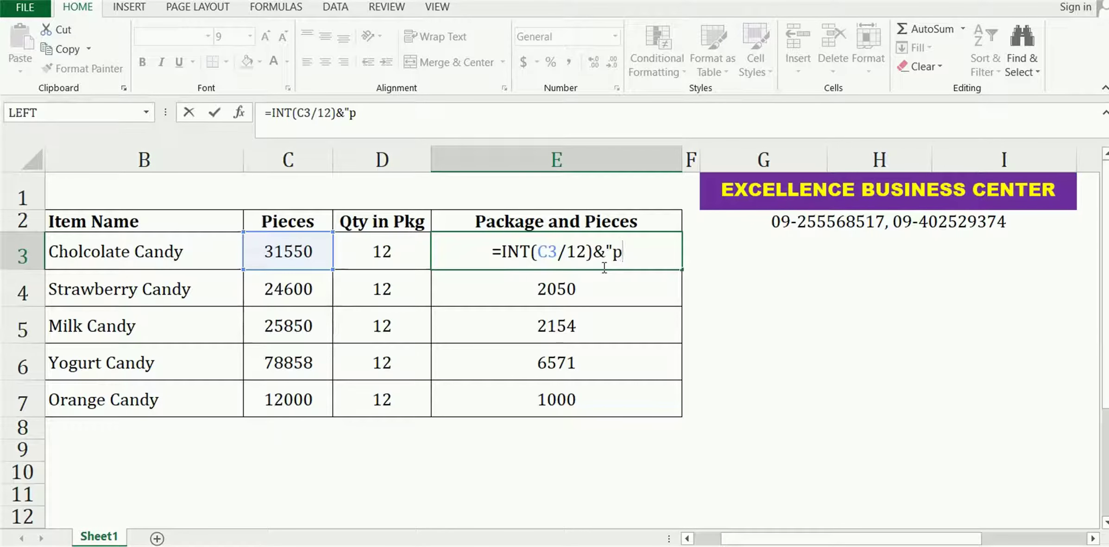
{"action": "type", "text": "ieces"}
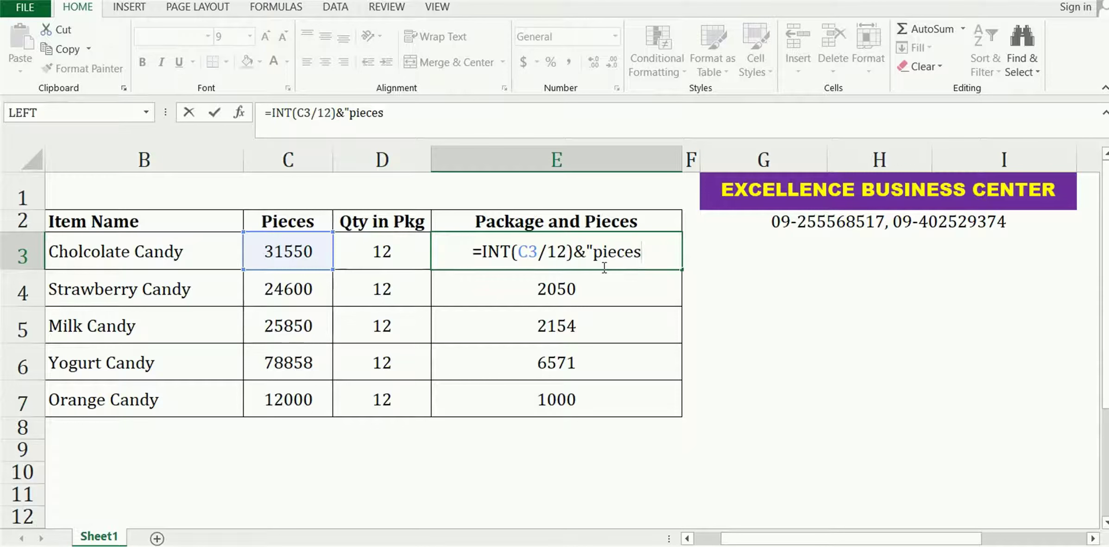
{"action": "type", "text": "\""}
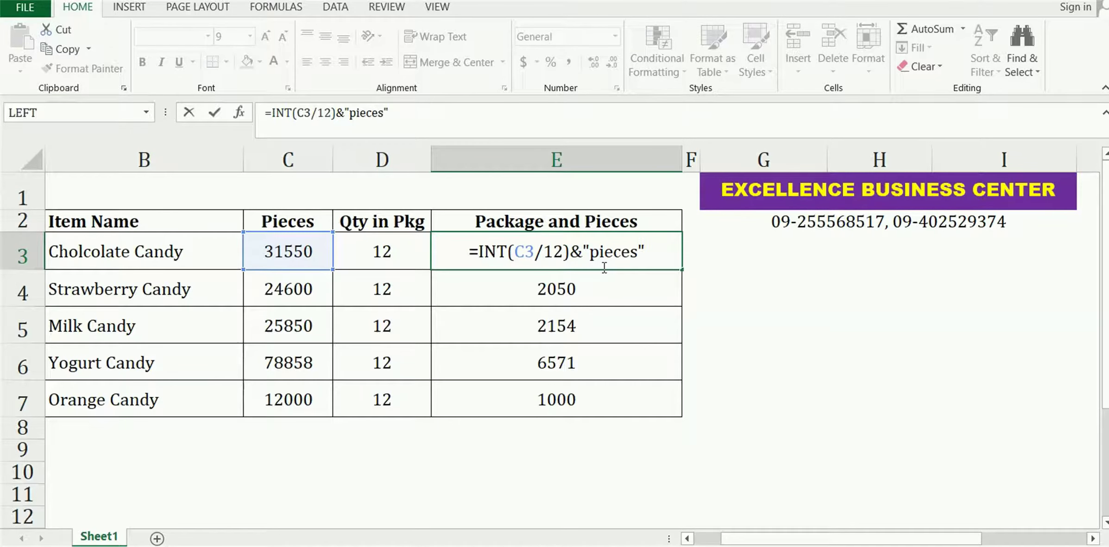
{"action": "key", "text": "Return"}
{"action": "left_click", "coordinate": [610, 255]}
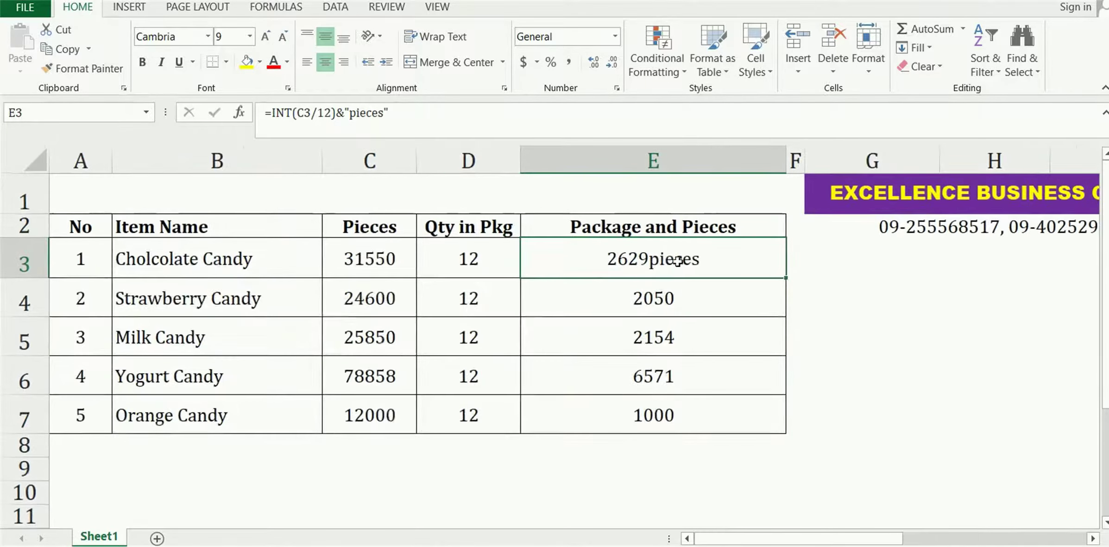
Add a space before pieces in E3 and copy the formula down to E4:E7.
{"action": "double_click", "coordinate": [679, 259]}
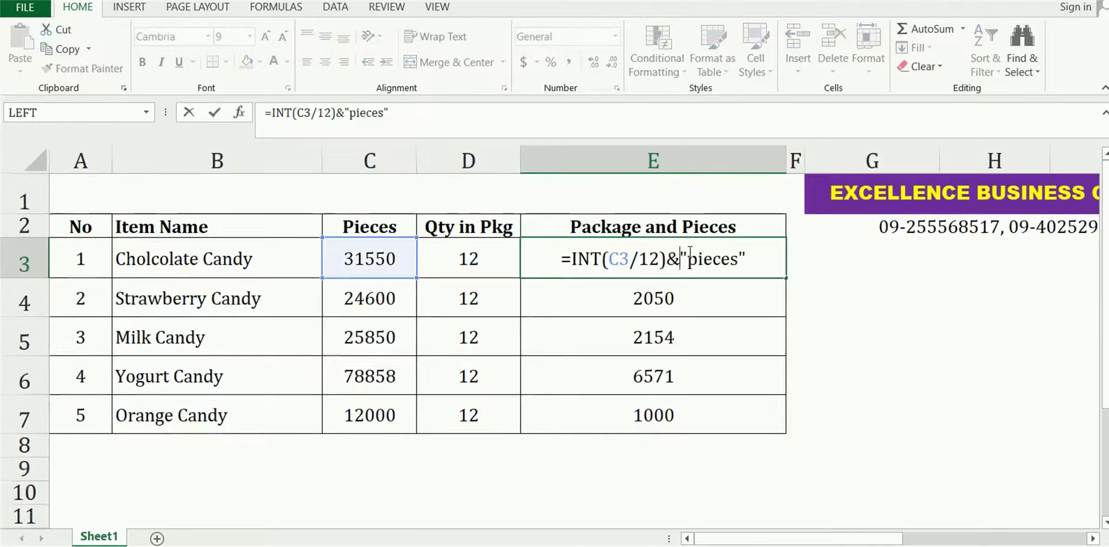
{"action": "left_click", "coordinate": [689, 257]}
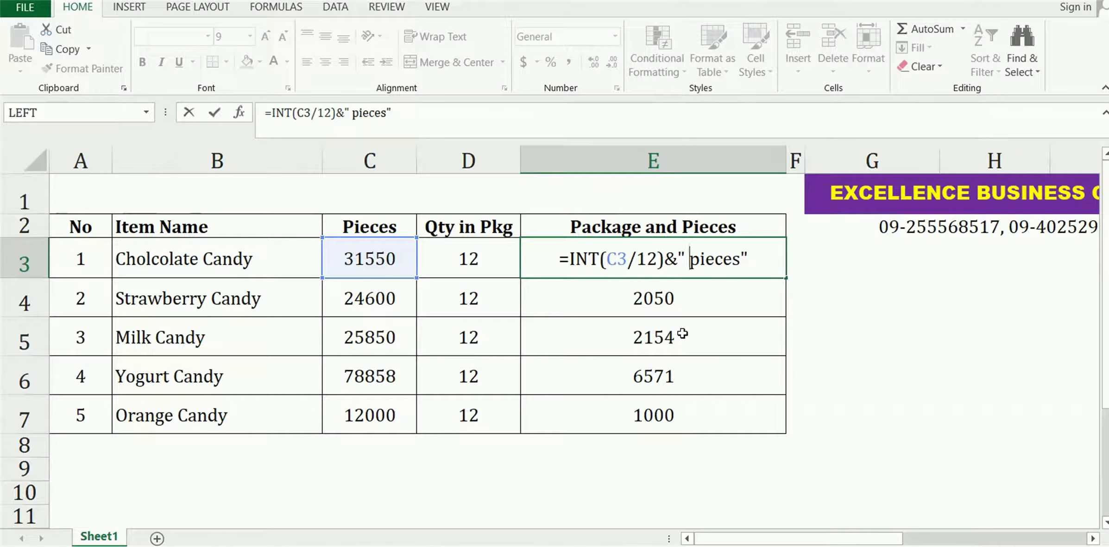
{"action": "key", "text": "Return"}
{"action": "left_click", "coordinate": [719, 259]}
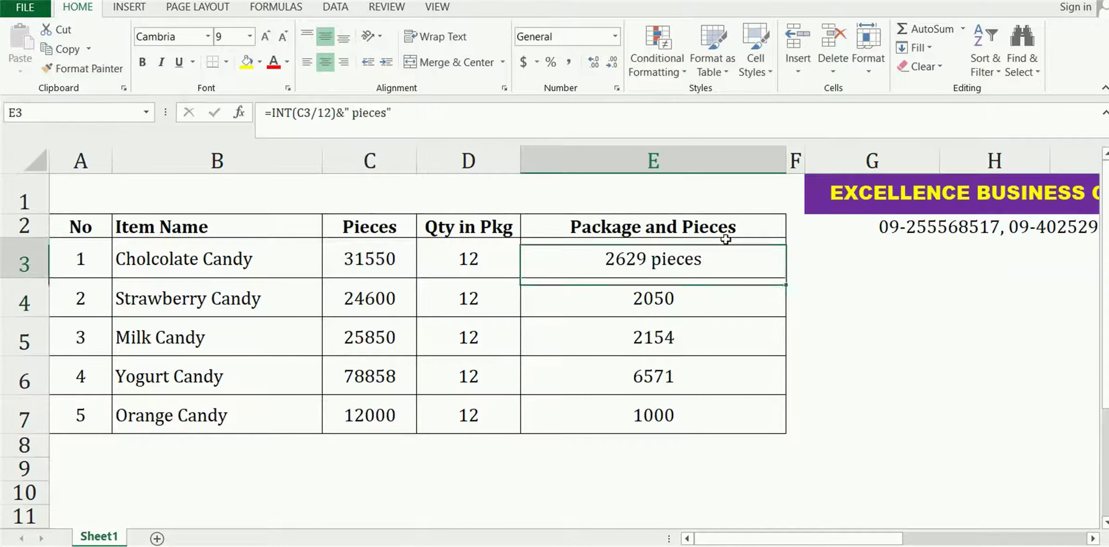
{"action": "double_click", "coordinate": [785, 280]}
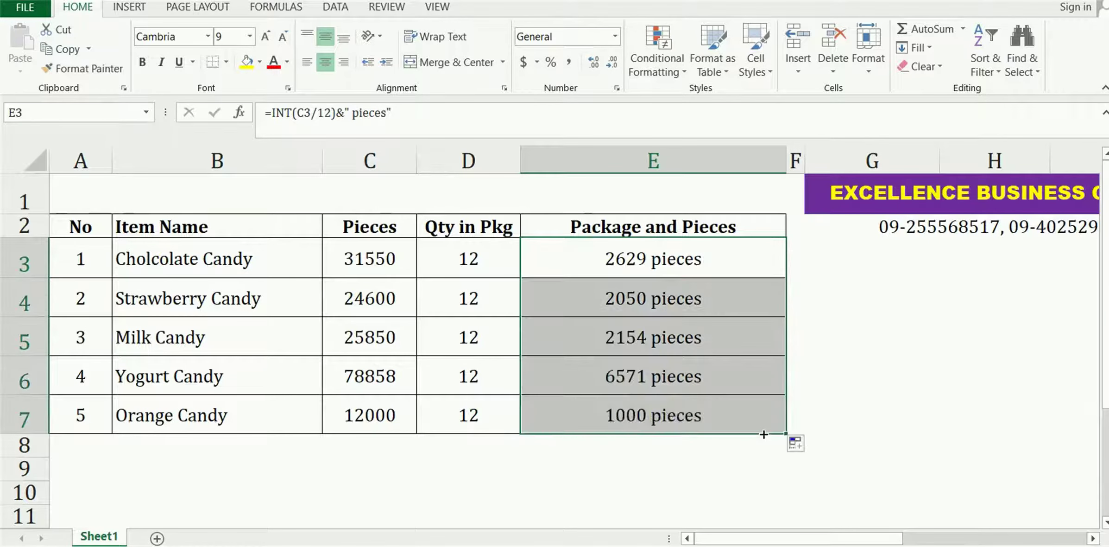
{"action": "left_click", "coordinate": [699, 256]}
Replace " pieces" with "pkg" in E3 and fill =INT(C3/12)&"pkg" down to E7.
{"action": "double_click", "coordinate": [677, 259]}
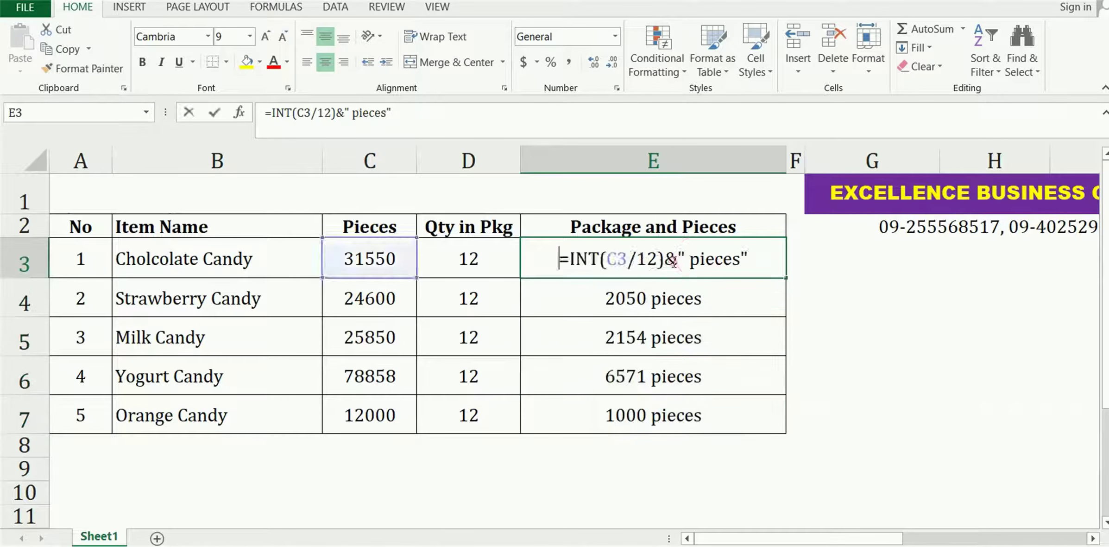
{"action": "left_click_drag", "start_coordinate": [686, 258], "coordinate": [741, 259]}
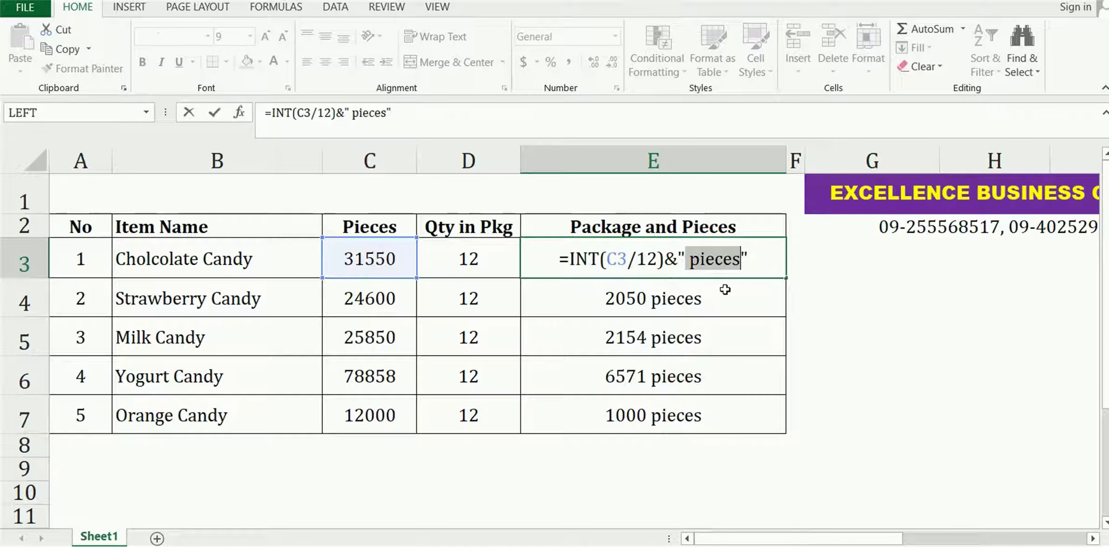
{"action": "type", "text": "p"}
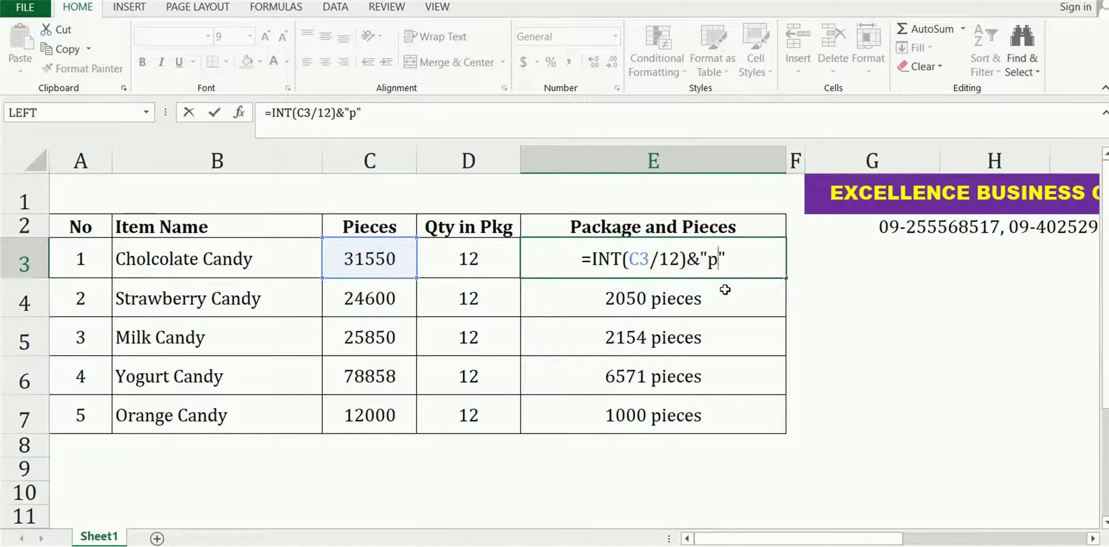
{"action": "type", "text": "kg"}
{"action": "key", "text": "Return"}
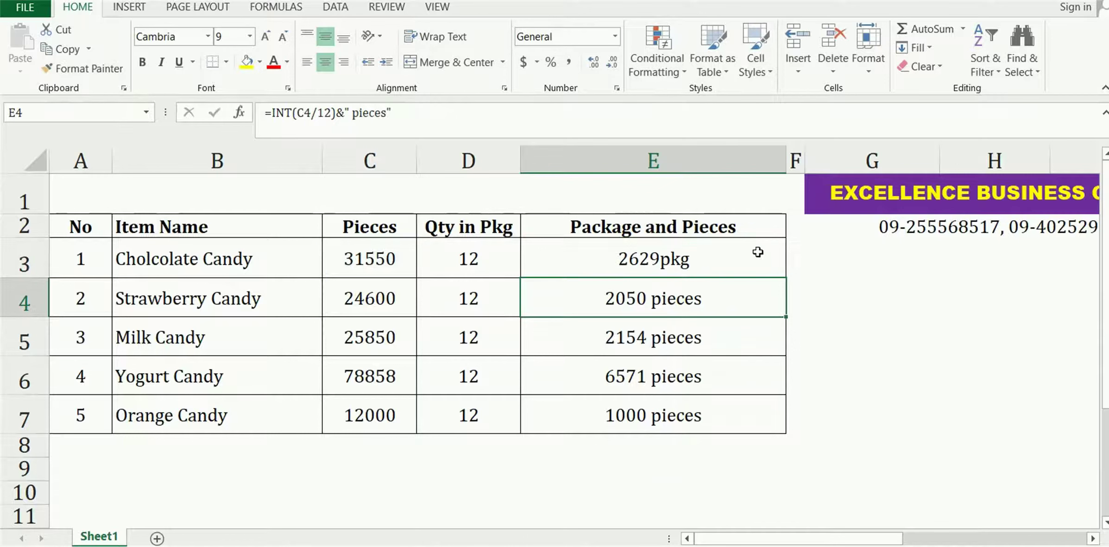
{"action": "left_click", "coordinate": [756, 251]}
{"action": "left_click_drag", "start_coordinate": [787, 276], "coordinate": [731, 407]}
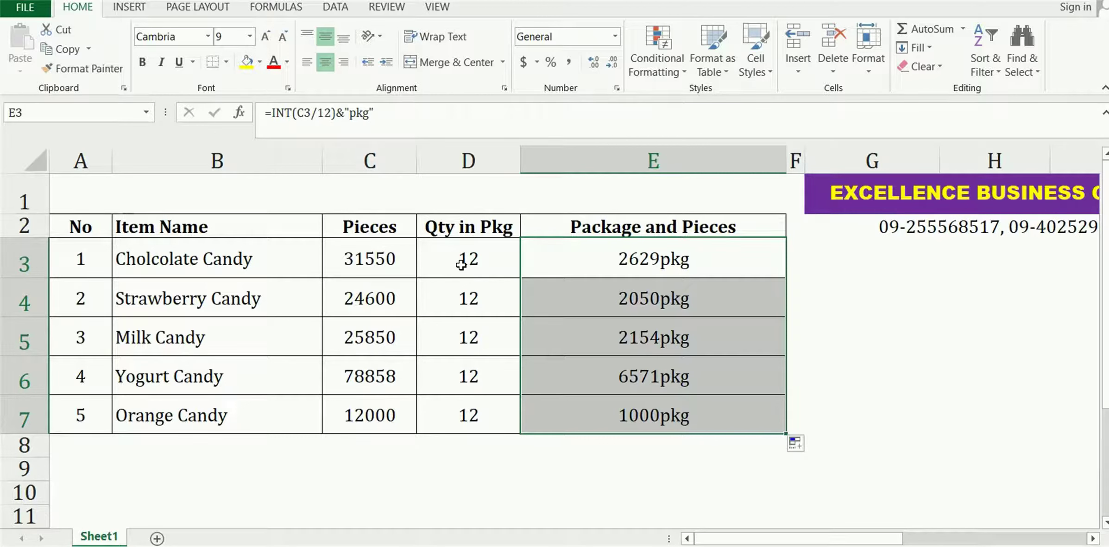
{"action": "left_click", "coordinate": [848, 308]}
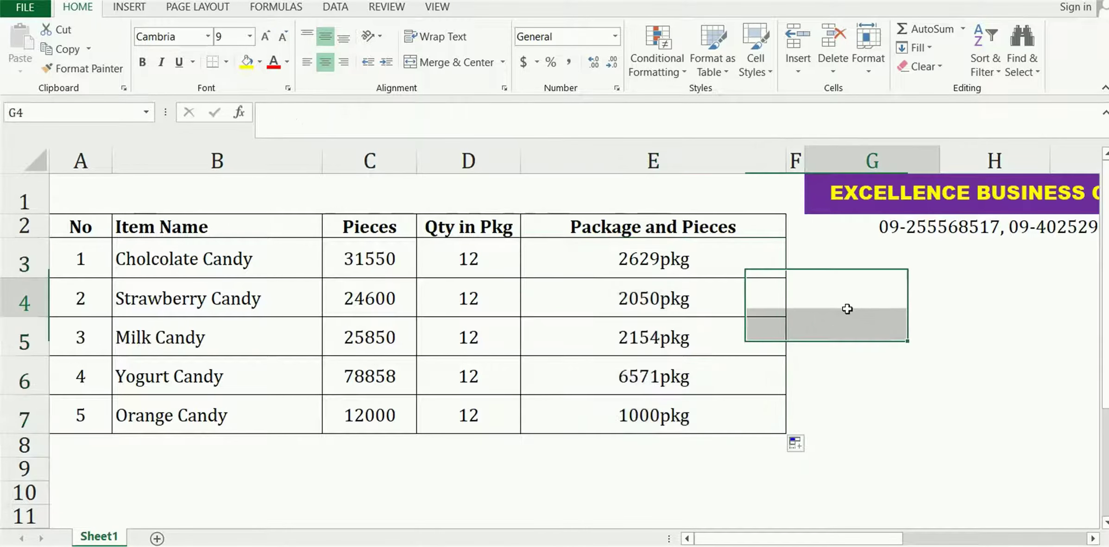
{"action": "type", "text": "100"}
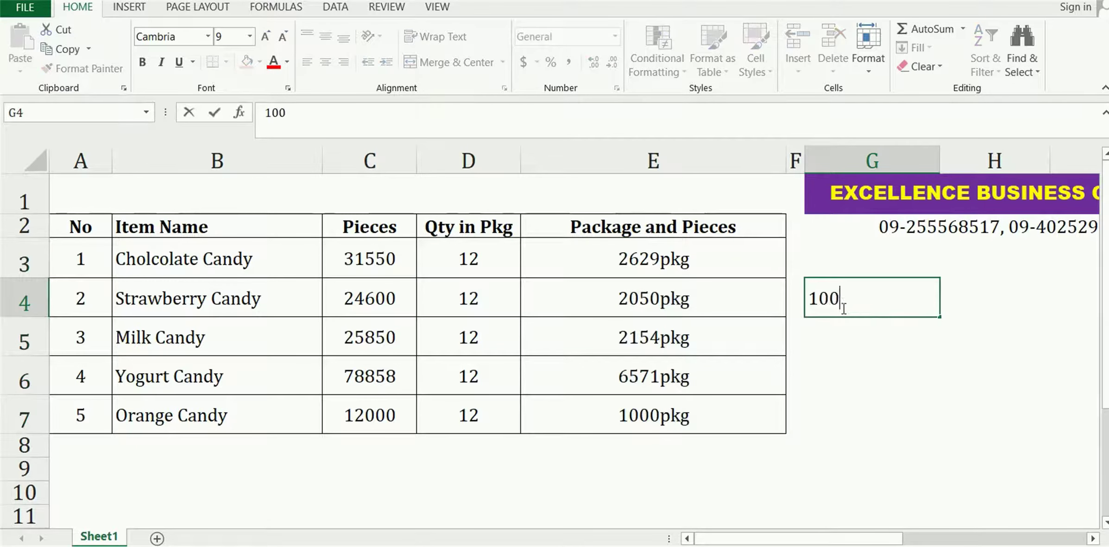
{"action": "key", "text": "Tab"}
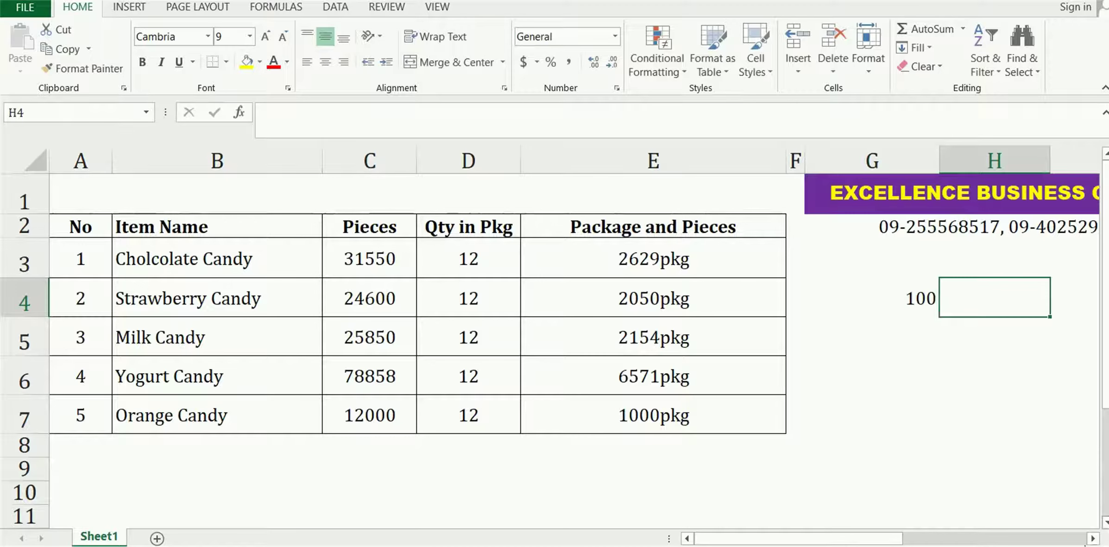
{"action": "left_click", "coordinate": [1093, 538]}
{"action": "type", "text": "25"}
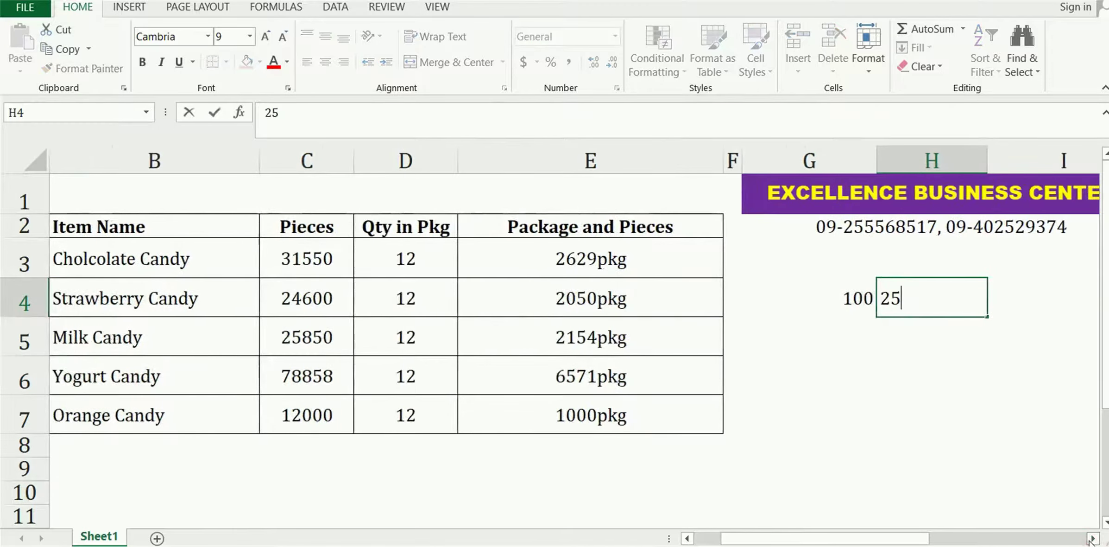
{"action": "key", "text": "Return"}
{"action": "type", "text": "="}
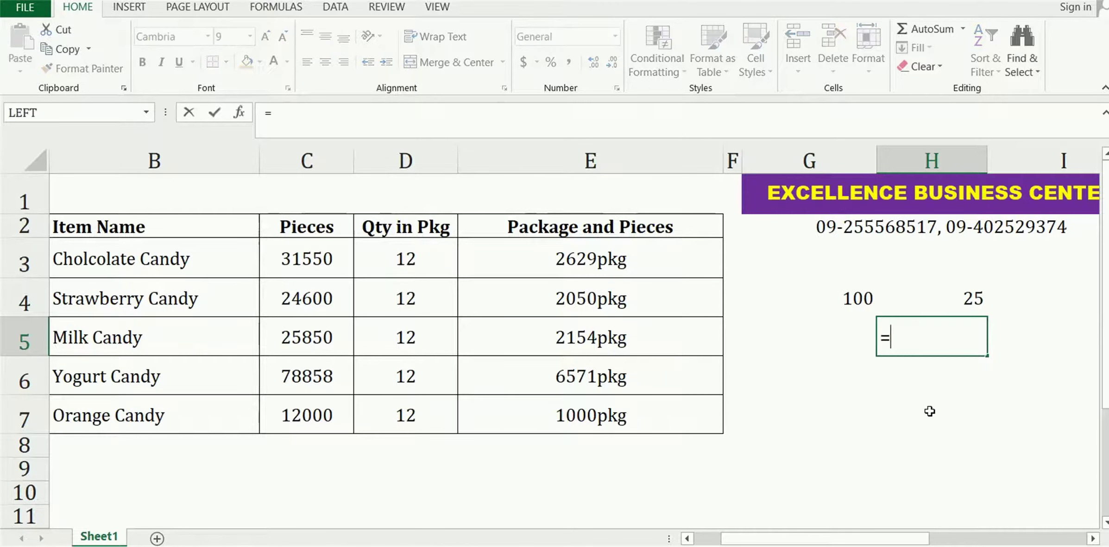
{"action": "left_click", "coordinate": [825, 293]}
{"action": "type", "text": "/"}
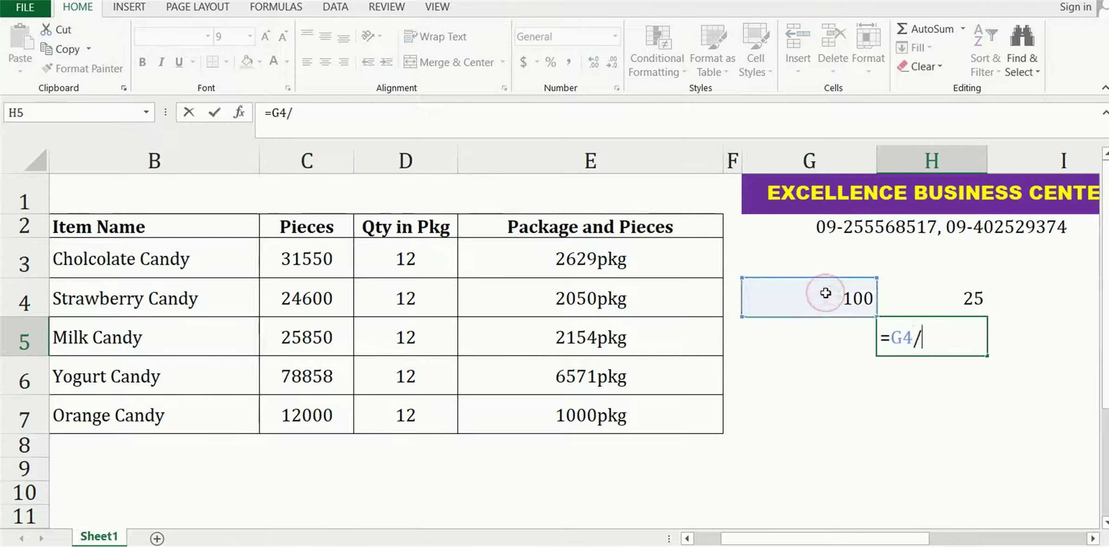
{"action": "left_click", "coordinate": [953, 288]}
{"action": "key", "text": "Return"}
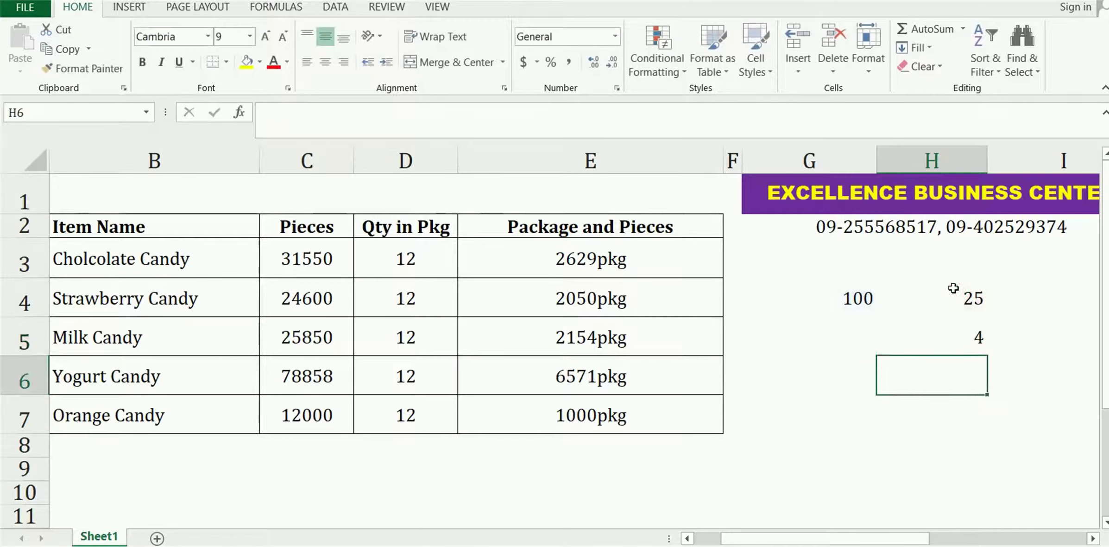
{"action": "left_click", "coordinate": [948, 329]}
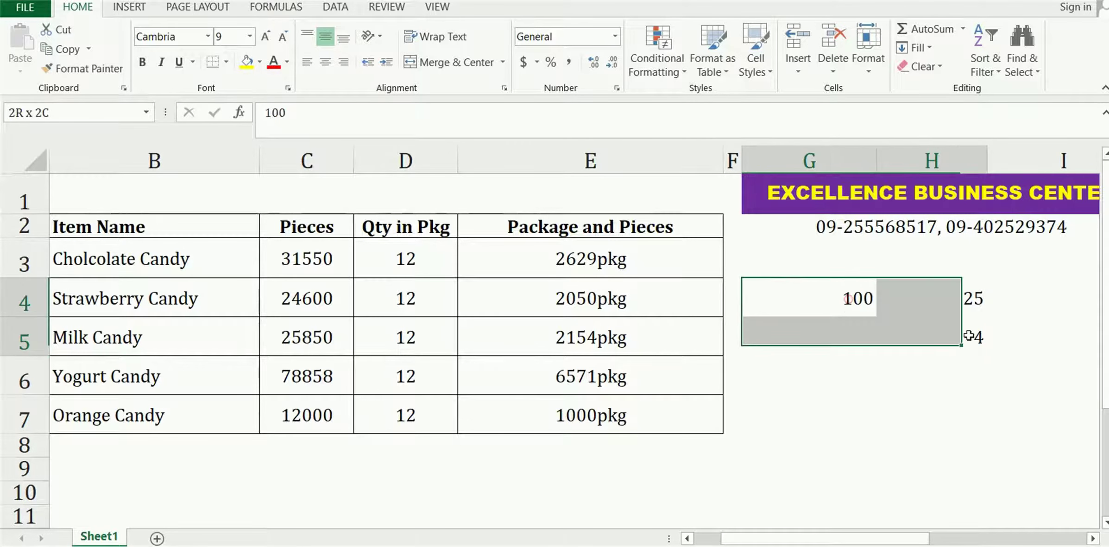
{"action": "left_click_drag", "start_coordinate": [849, 299], "coordinate": [992, 349]}
{"action": "key", "text": "Delete"}
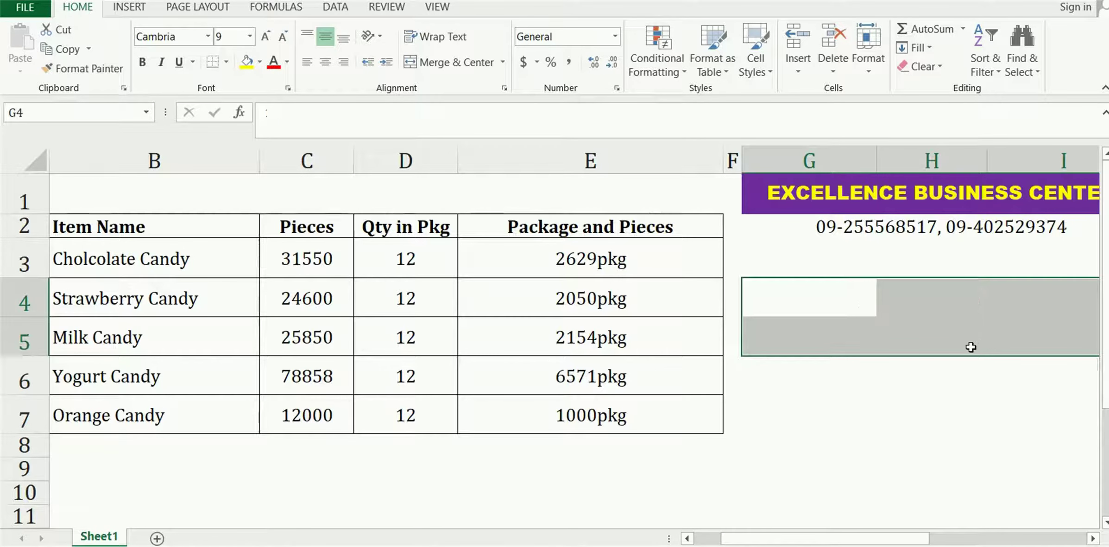
{"action": "mouse_move", "coordinate": [823, 297]}
{"action": "left_mouse_down"}
{"action": "mouse_move", "coordinate": [863, 330]}
{"action": "mouse_move", "coordinate": [923, 341]}
{"action": "left_mouse_up"}
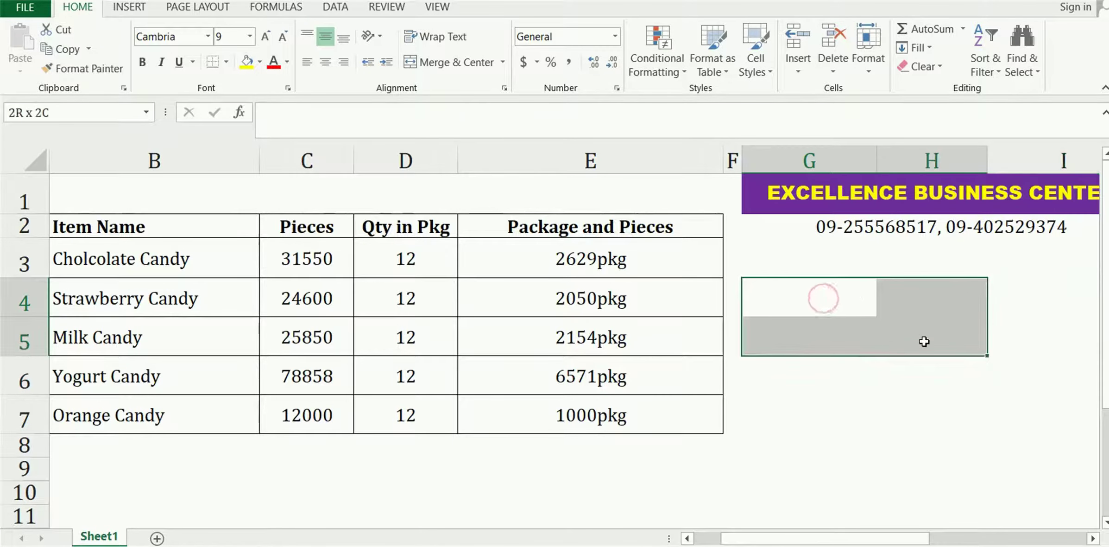
{"action": "left_click", "coordinate": [916, 425]}
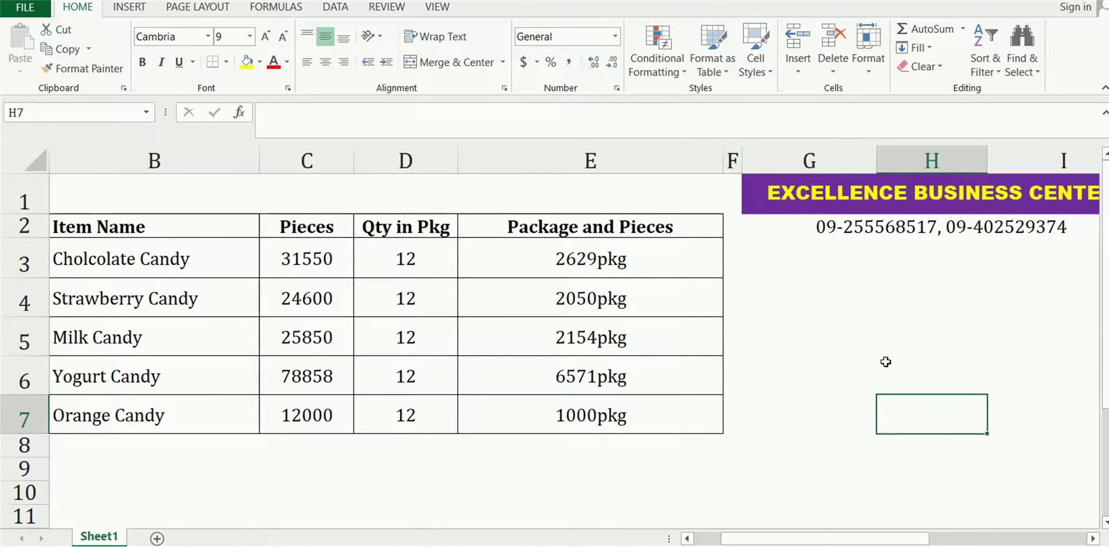
{"action": "left_click", "coordinate": [802, 303]}
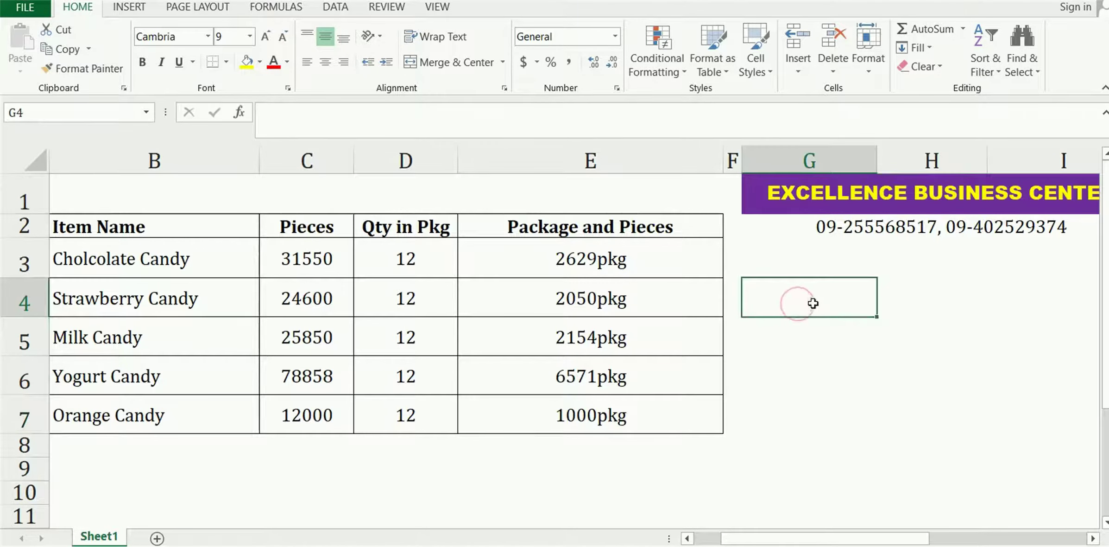
Enter =MOD(31550,12) in G3 through the MOD Function Arguments dialog, returning 2.
{"action": "left_click", "coordinate": [797, 255]}
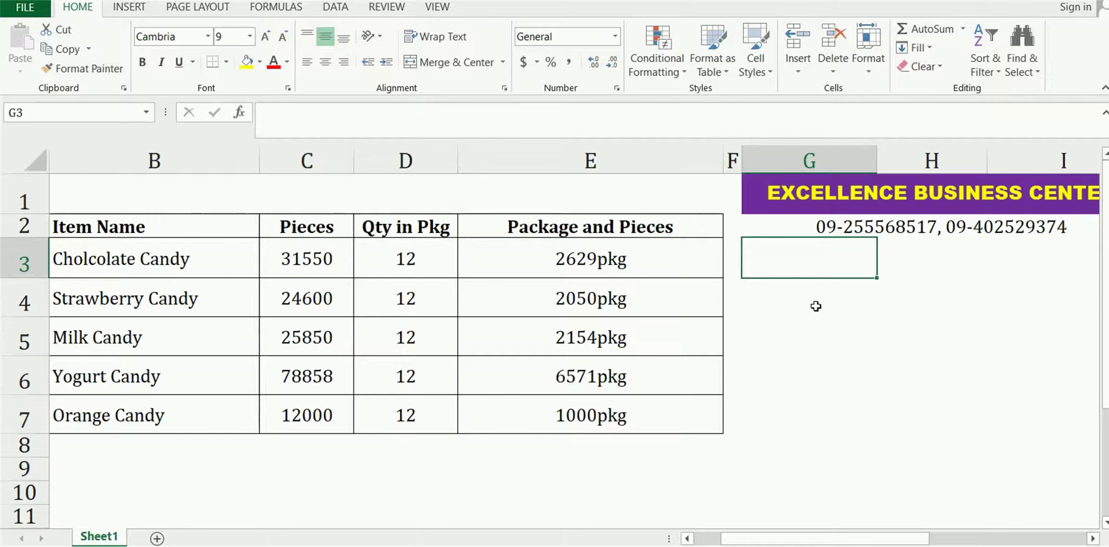
{"action": "type", "text": "=Mod"}
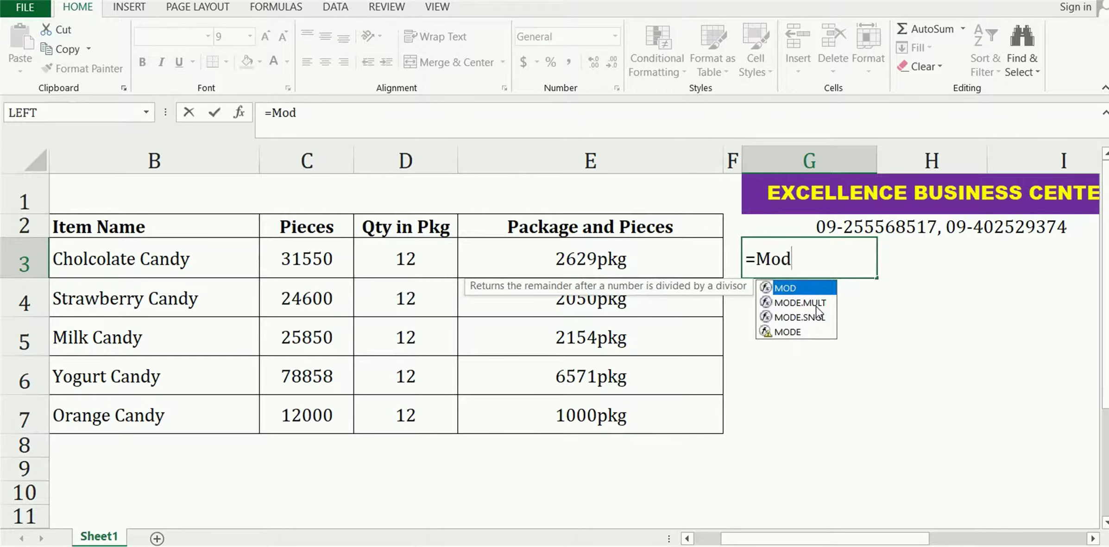
{"action": "key", "text": "ctrl+a"}
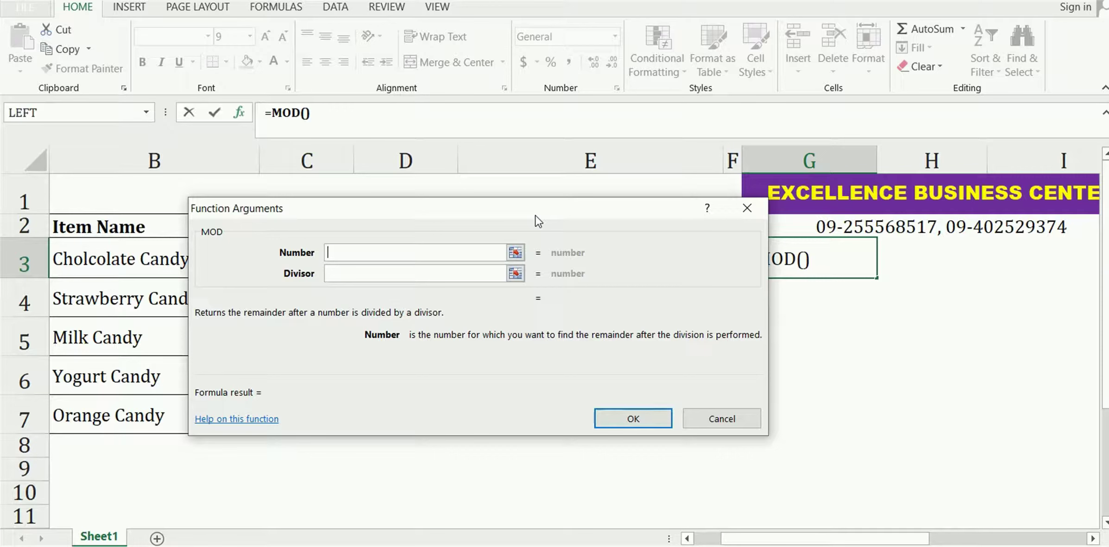
{"action": "left_click_drag", "start_coordinate": [596, 214], "coordinate": [631, 322]}
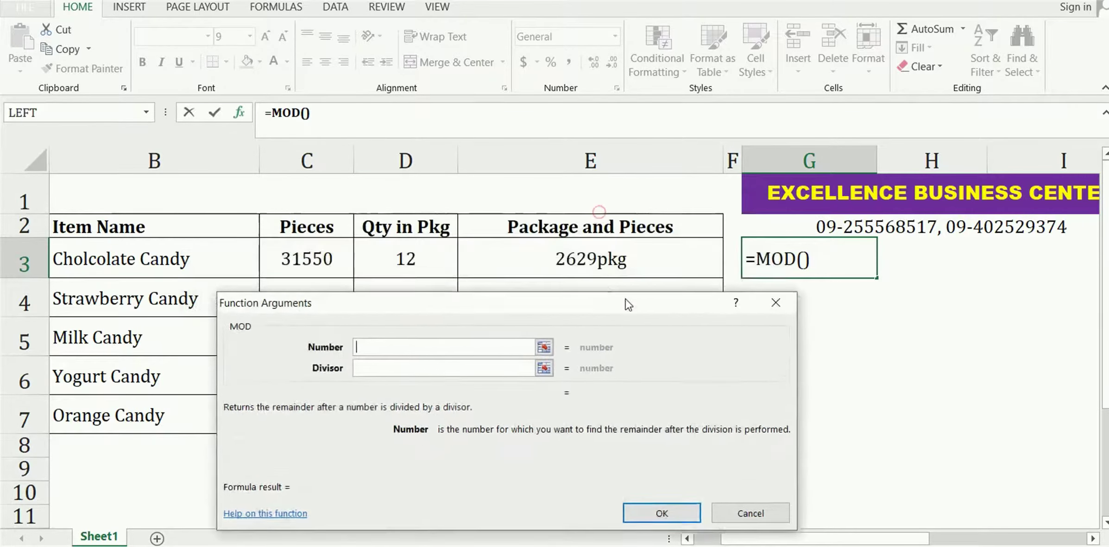
{"action": "left_click_drag", "start_coordinate": [467, 324], "coordinate": [666, 220]}
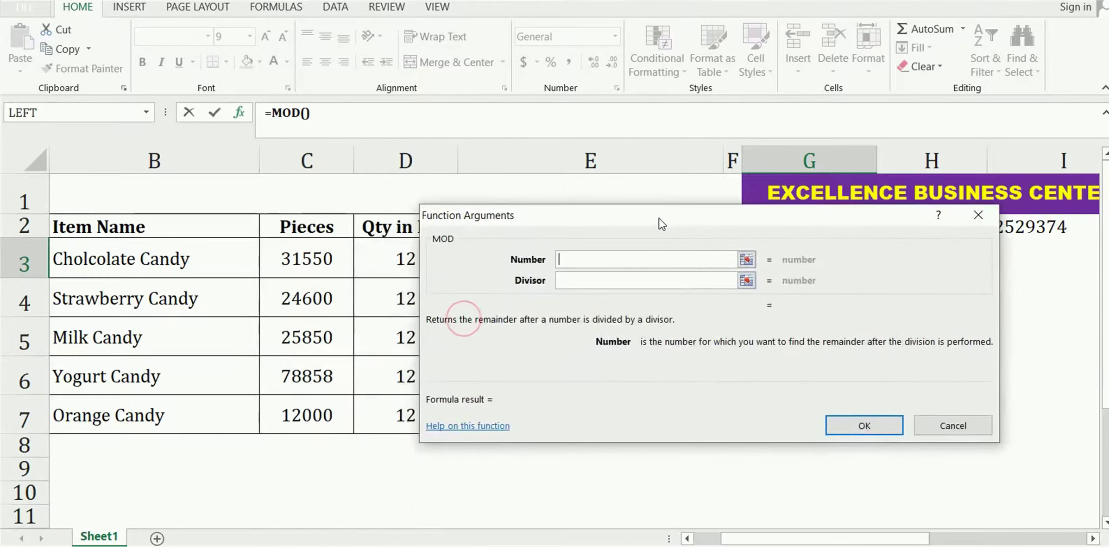
{"action": "type", "text": "3155"}
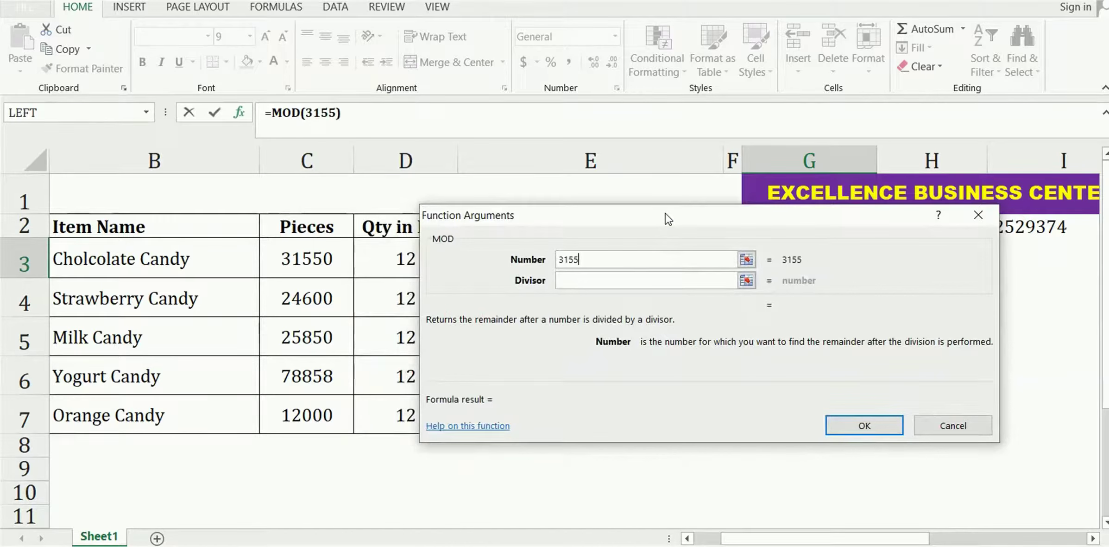
{"action": "type", "text": "0"}
{"action": "key", "text": "Tab"}
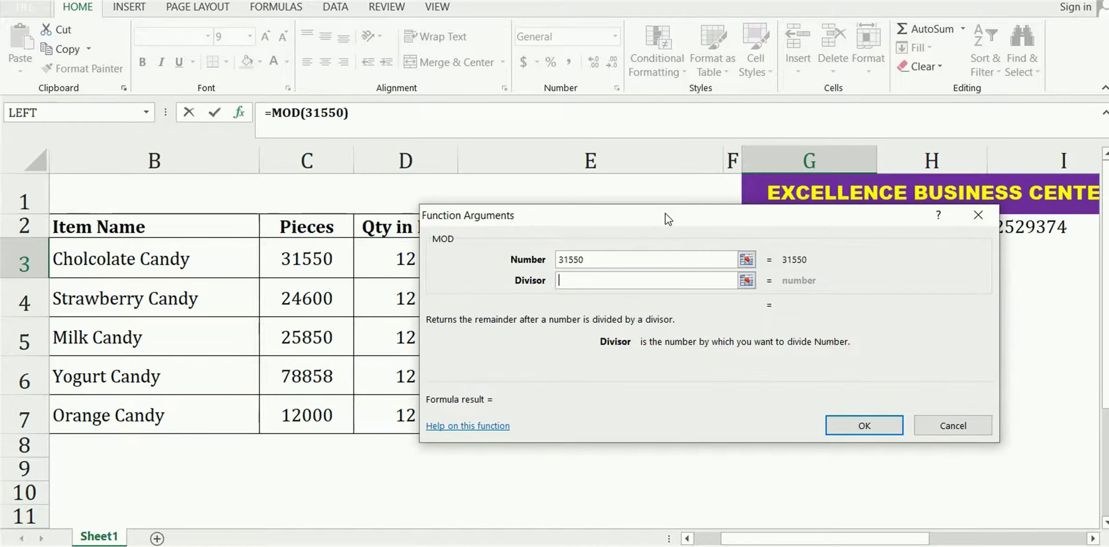
{"action": "type", "text": "12"}
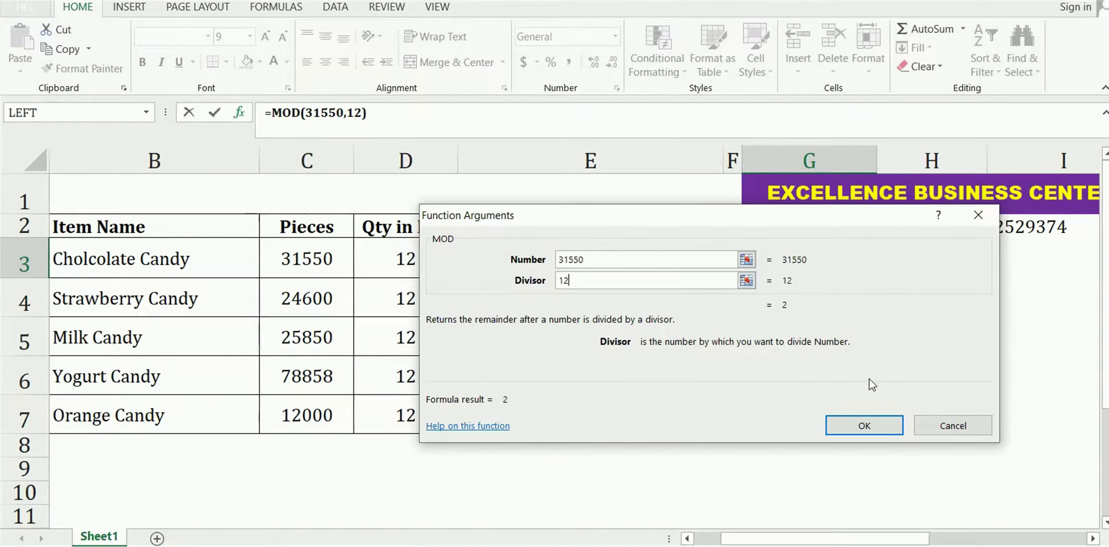
{"action": "left_click", "coordinate": [863, 426]}
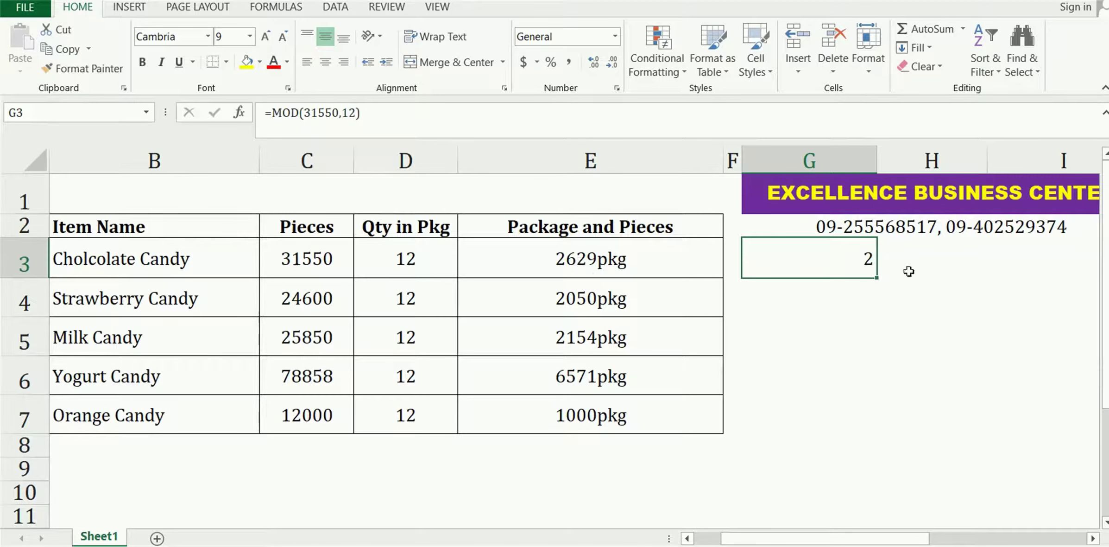
Enter =(2629*12)+2 in H3, confirming it returns 31550, and compare with G3.
{"action": "left_click", "coordinate": [936, 265]}
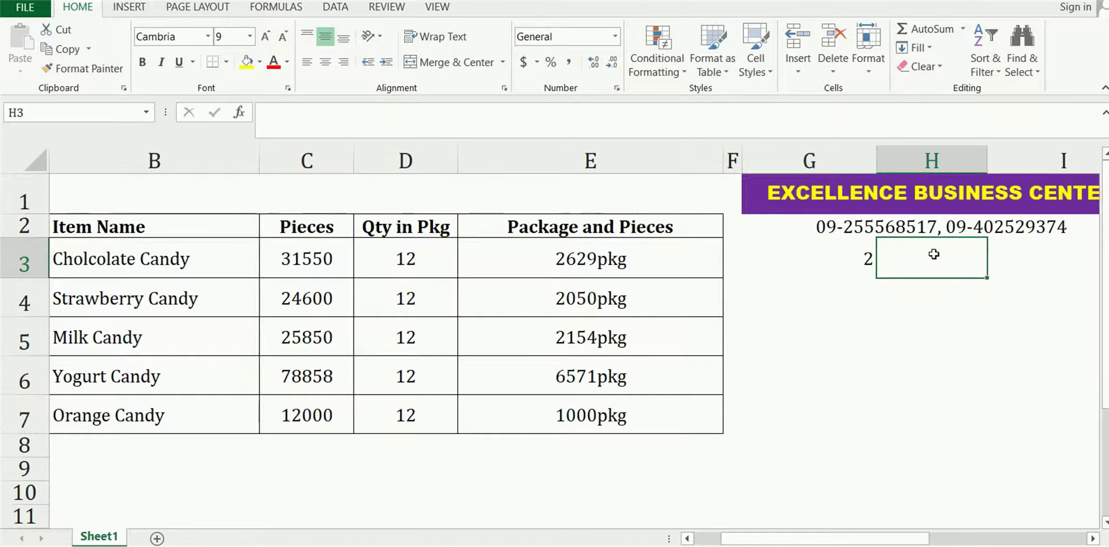
{"action": "key", "text": "F2"}
{"action": "type", "text": "="}
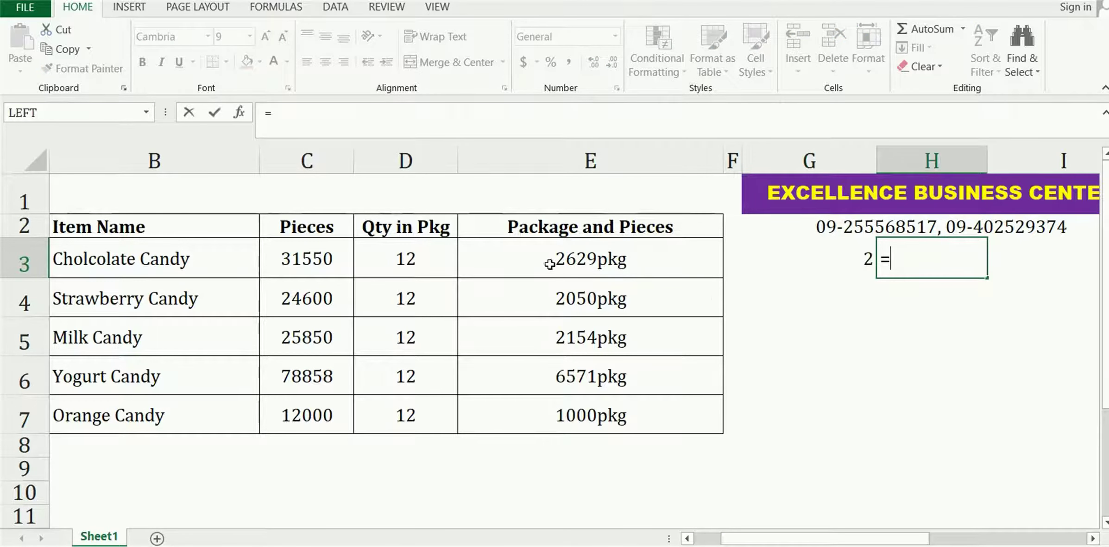
{"action": "type", "text": "2629"}
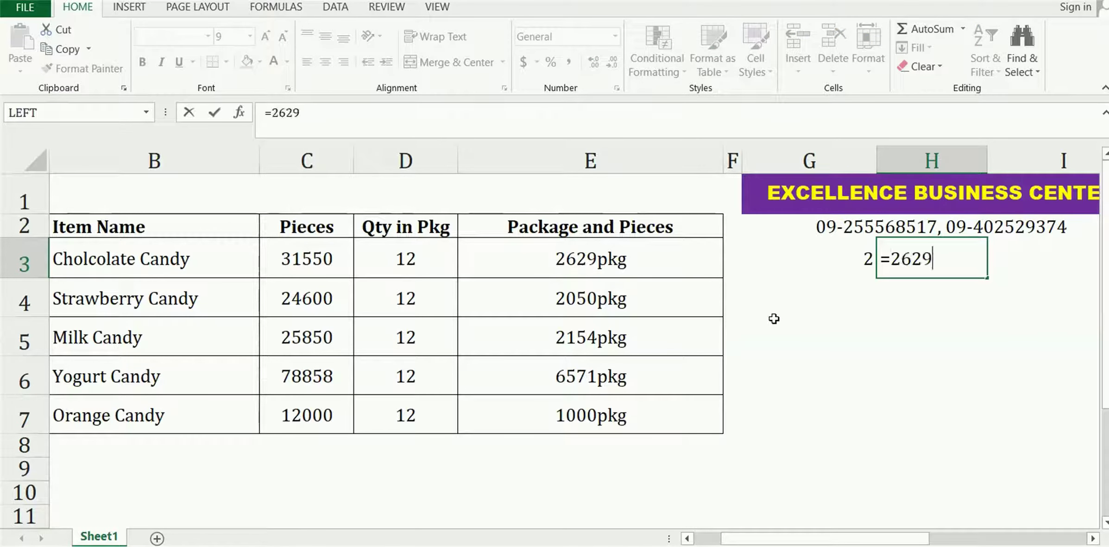
{"action": "type", "text": "*12"}
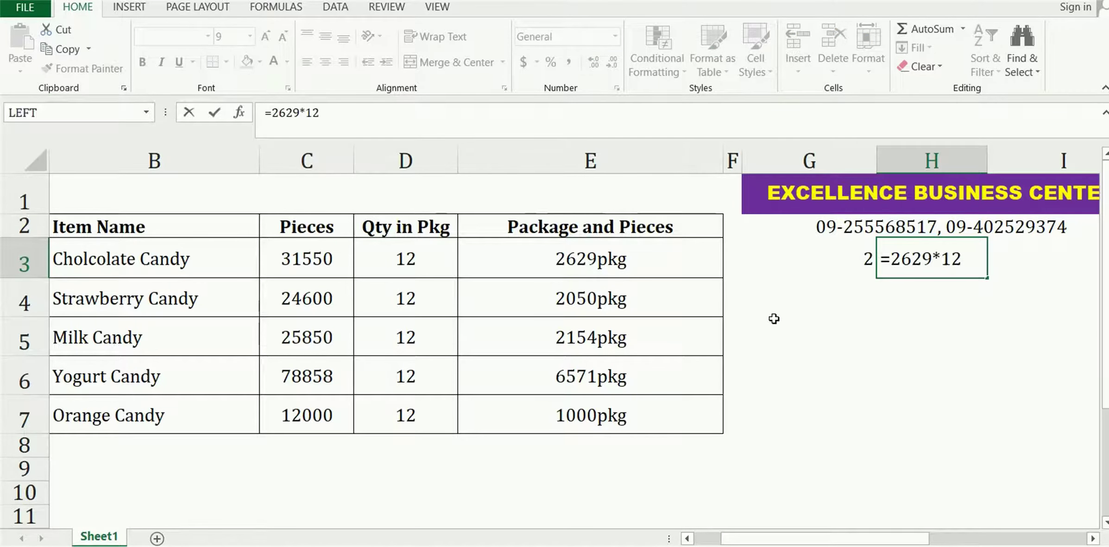
{"action": "type", "text": ")"}
{"action": "left_click", "coordinate": [893, 260]}
{"action": "type", "text": "("}
{"action": "key", "text": "End"}
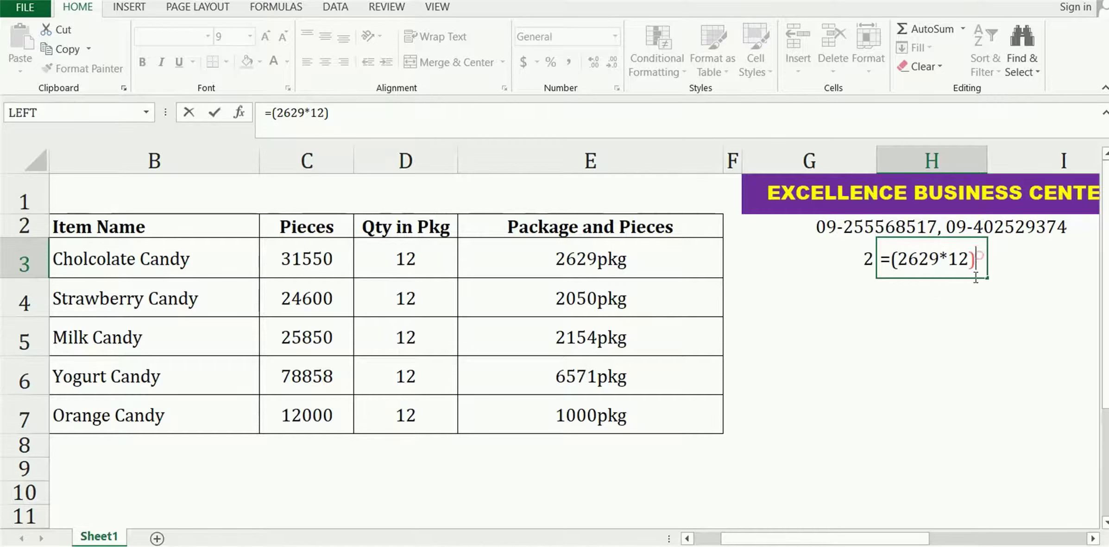
{"action": "type", "text": "+2"}
{"action": "key", "text": "Return"}
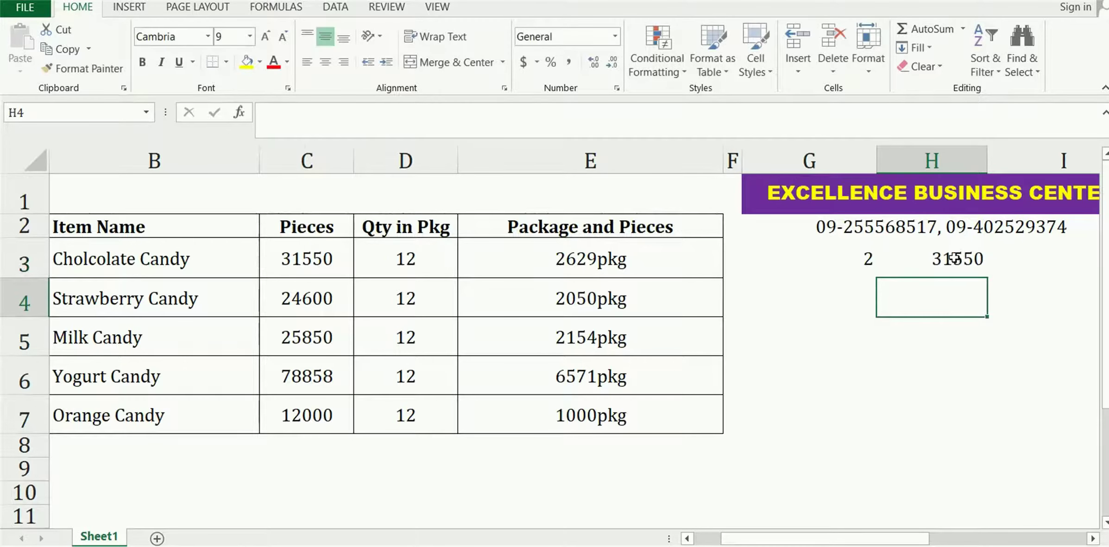
{"action": "left_click", "coordinate": [955, 257]}
{"action": "left_click", "coordinate": [831, 269]}
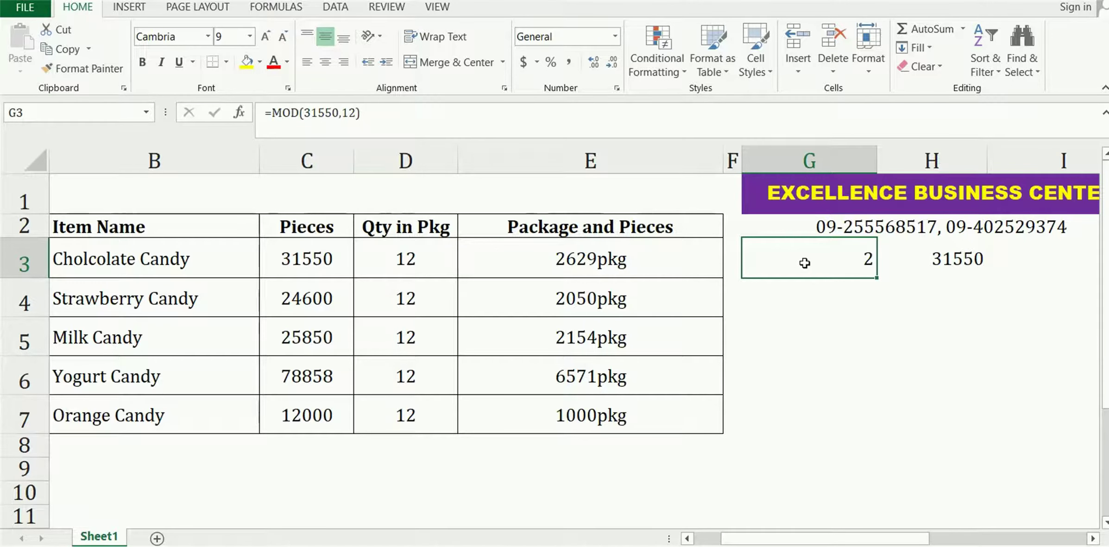
Review the E3 and G3 formulas, then delete the helper cells G3:H6.
{"action": "left_click", "coordinate": [612, 257]}
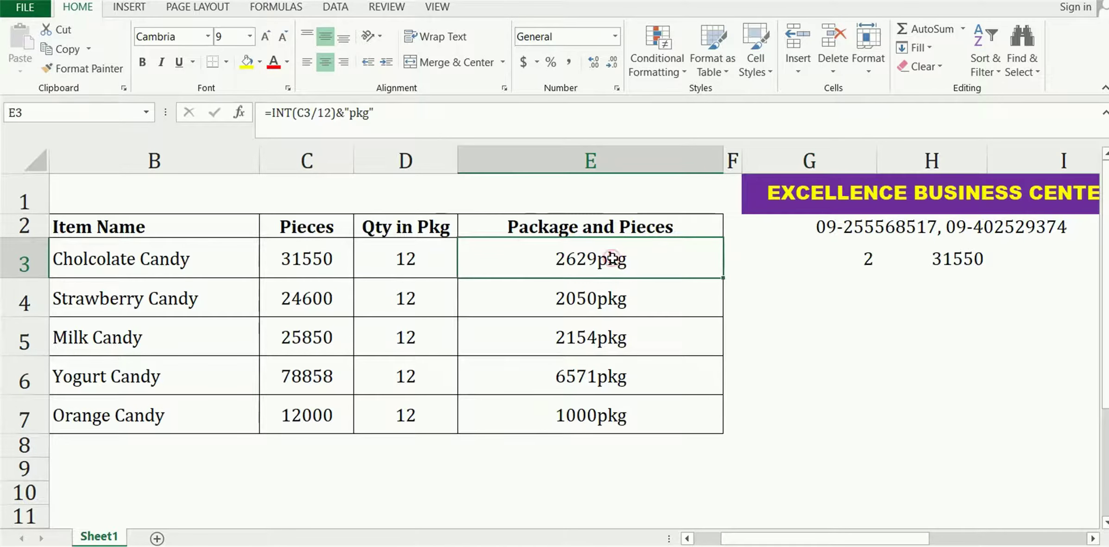
{"action": "left_click", "coordinate": [775, 259]}
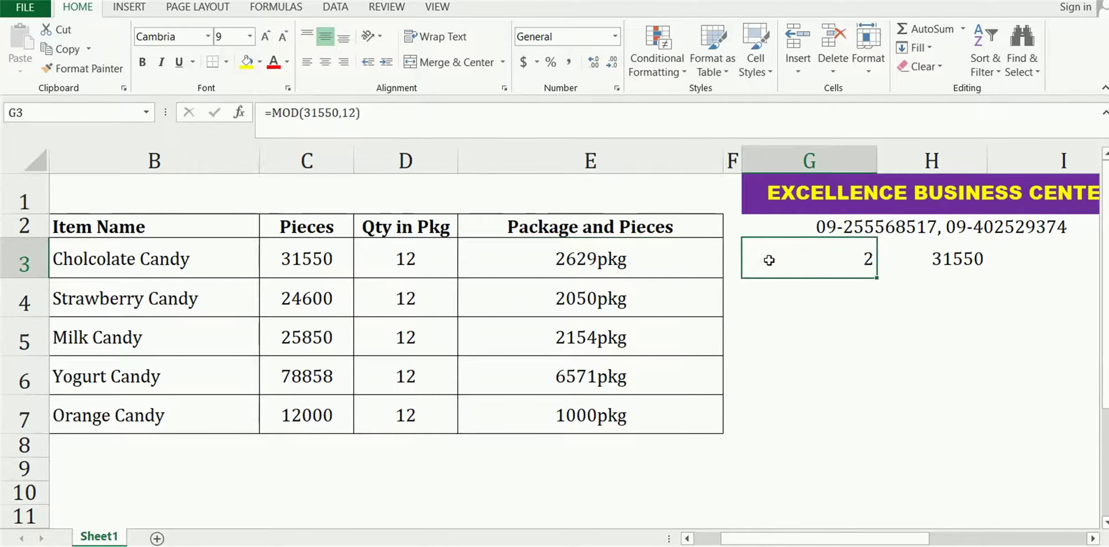
{"action": "left_click_drag", "start_coordinate": [667, 258], "coordinate": [782, 264]}
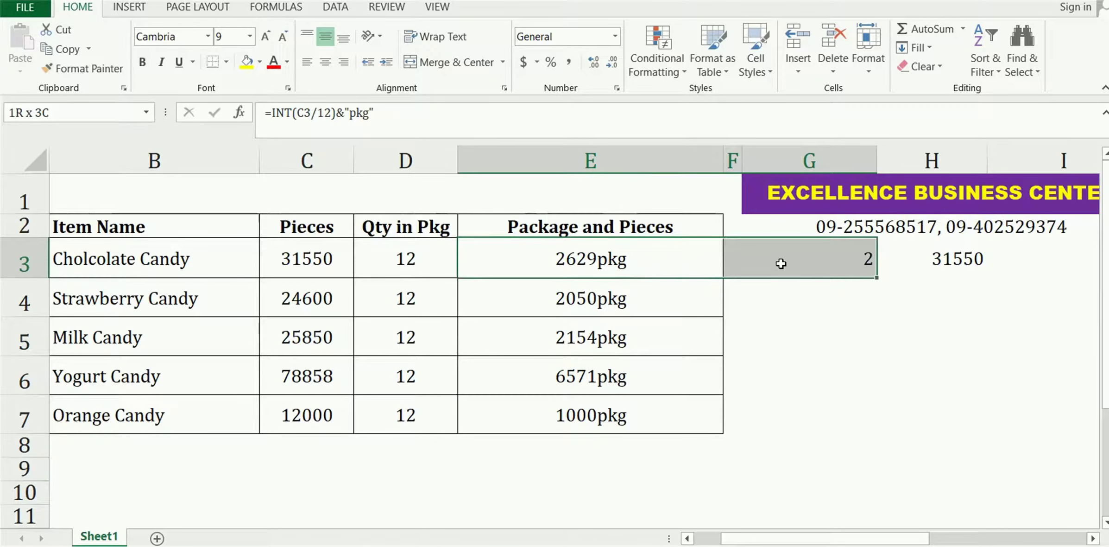
{"action": "left_click", "coordinate": [623, 261]}
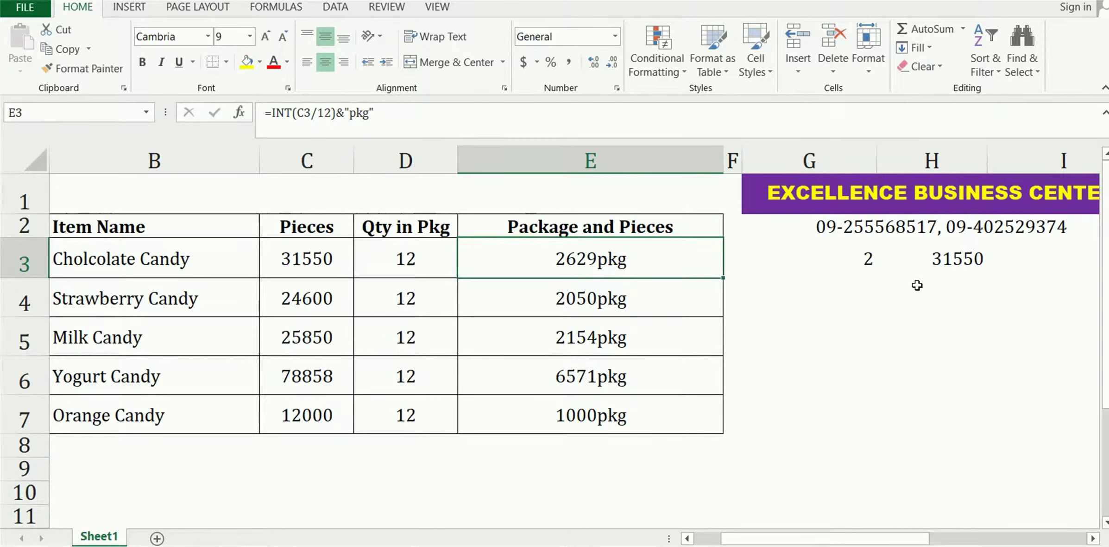
{"action": "left_click_drag", "start_coordinate": [850, 266], "coordinate": [931, 369]}
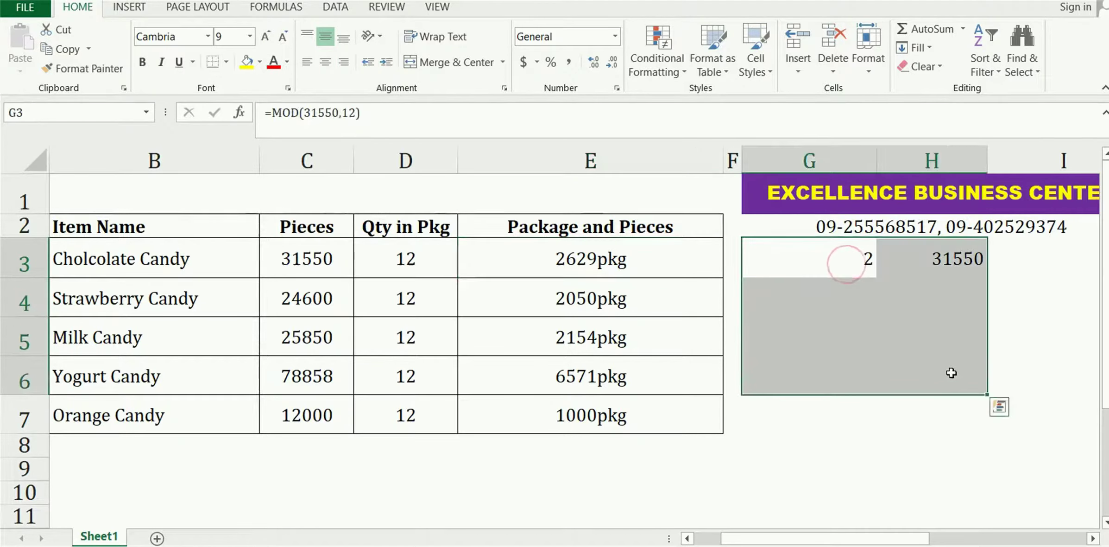
{"action": "key", "text": "Delete"}
Clear E3:E7 and begin E3's formula as =Int(C3/12)&" Pkg"&.
{"action": "left_click_drag", "start_coordinate": [681, 264], "coordinate": [632, 440]}
{"action": "key", "text": "Delete"}
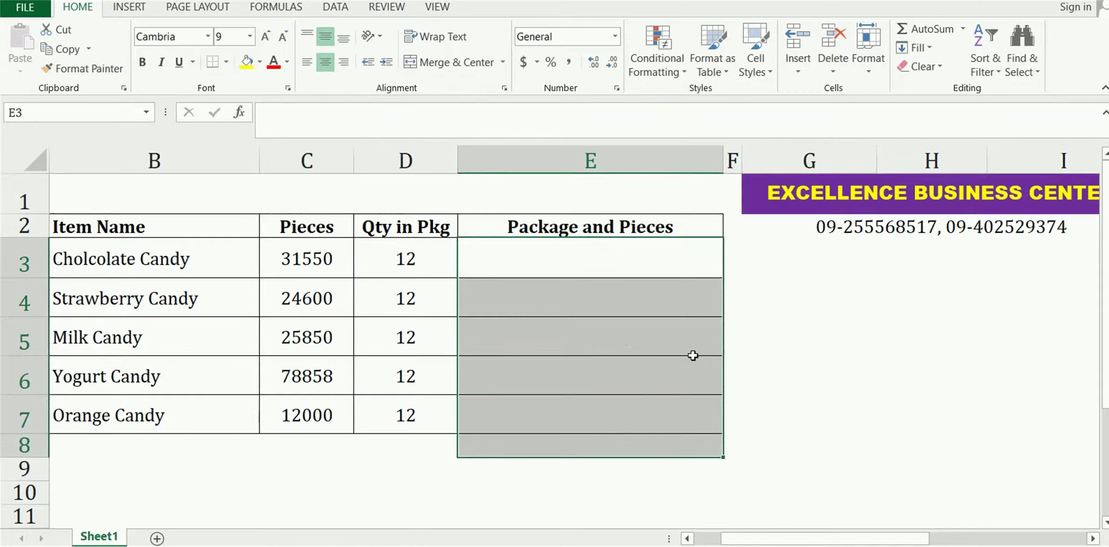
{"action": "left_click", "coordinate": [660, 264]}
{"action": "type", "text": "="}
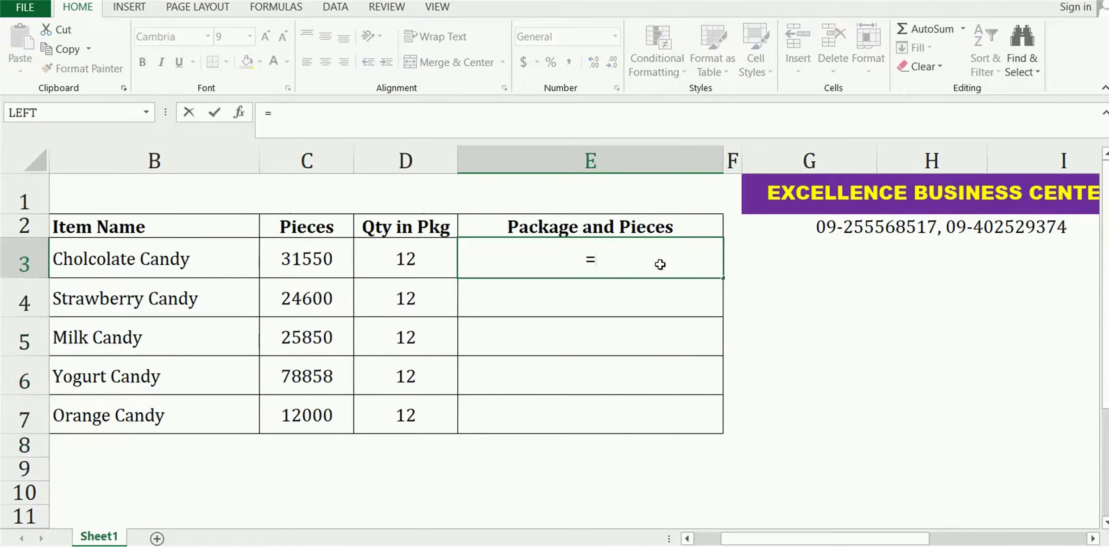
{"action": "type", "text": "Int("}
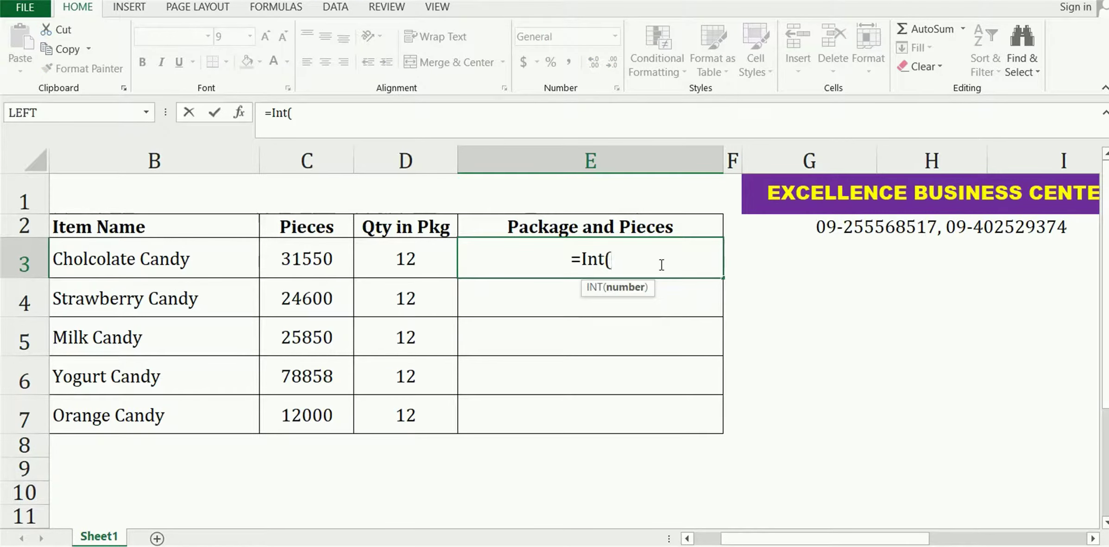
{"action": "left_click", "coordinate": [350, 259]}
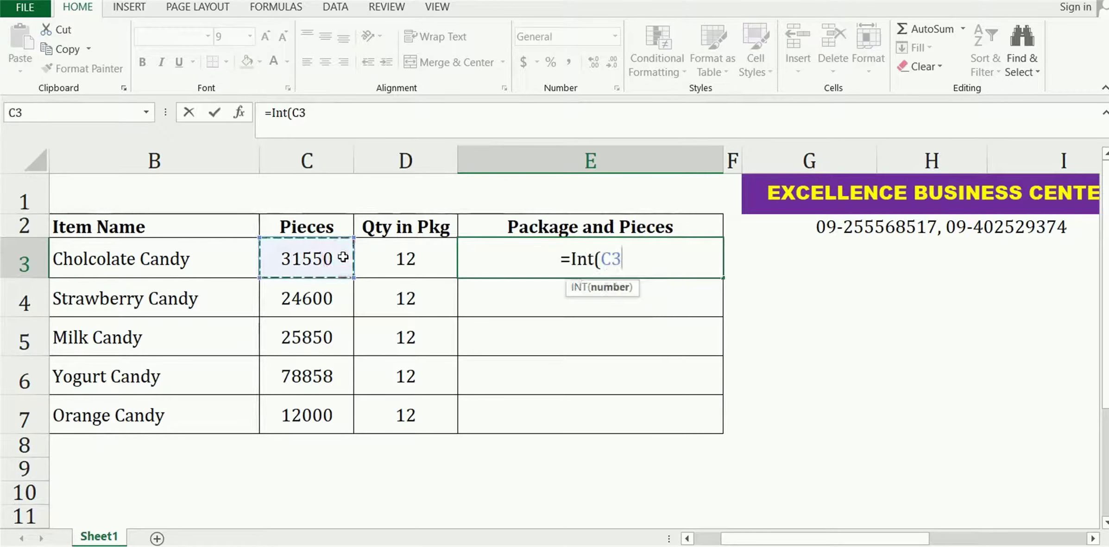
{"action": "type", "text": "/12)"}
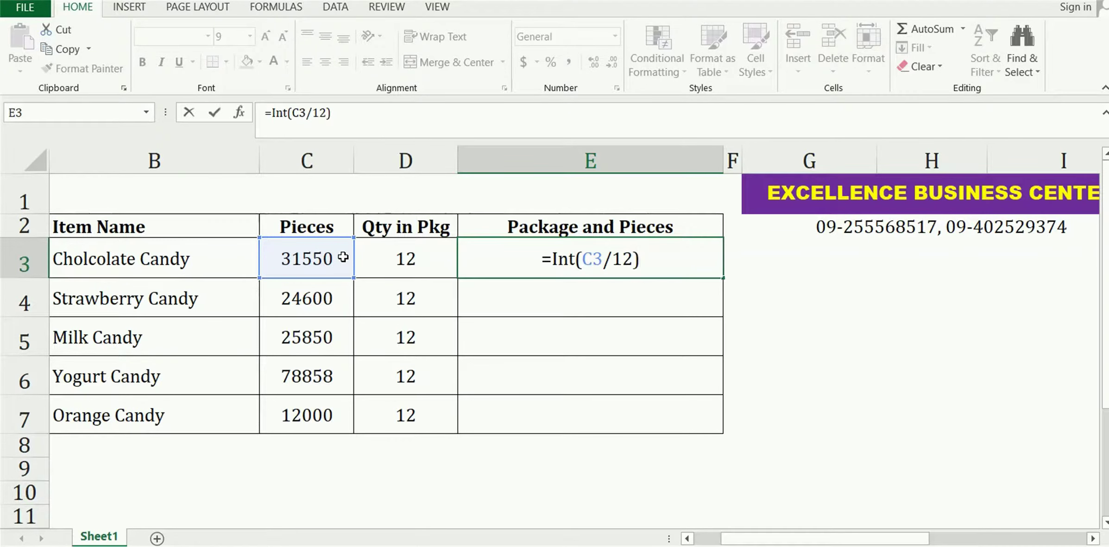
{"action": "type", "text": "&\" "}
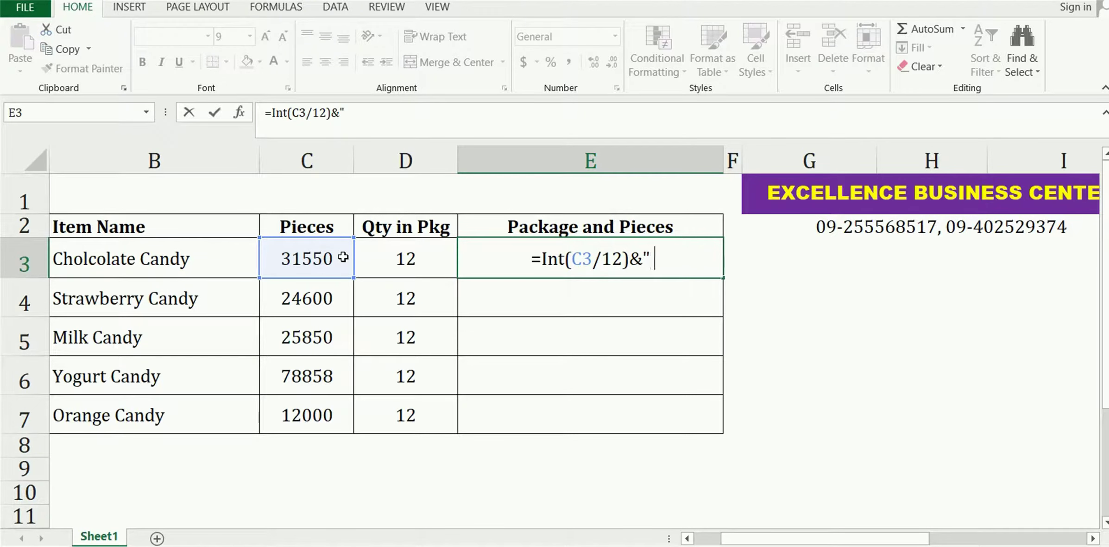
{"action": "type", "text": "Pkg"}
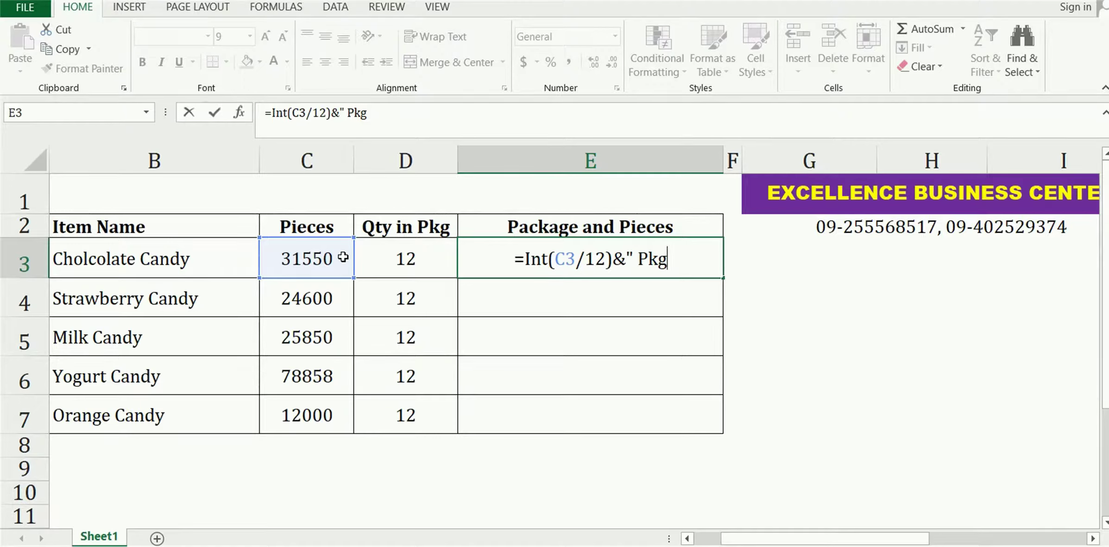
{"action": "type", "text": "\""}
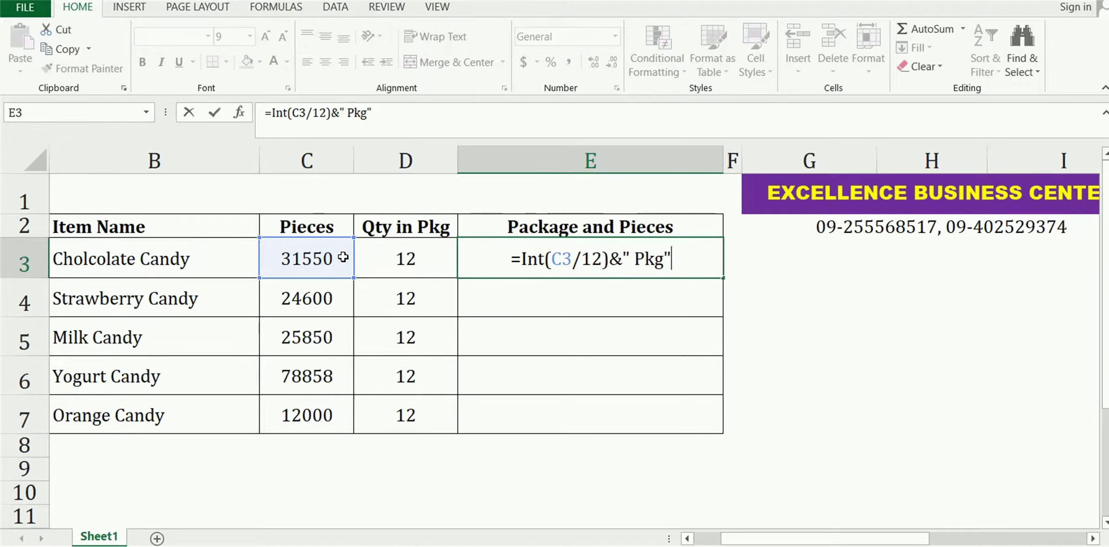
{"action": "type", "text": "&"}
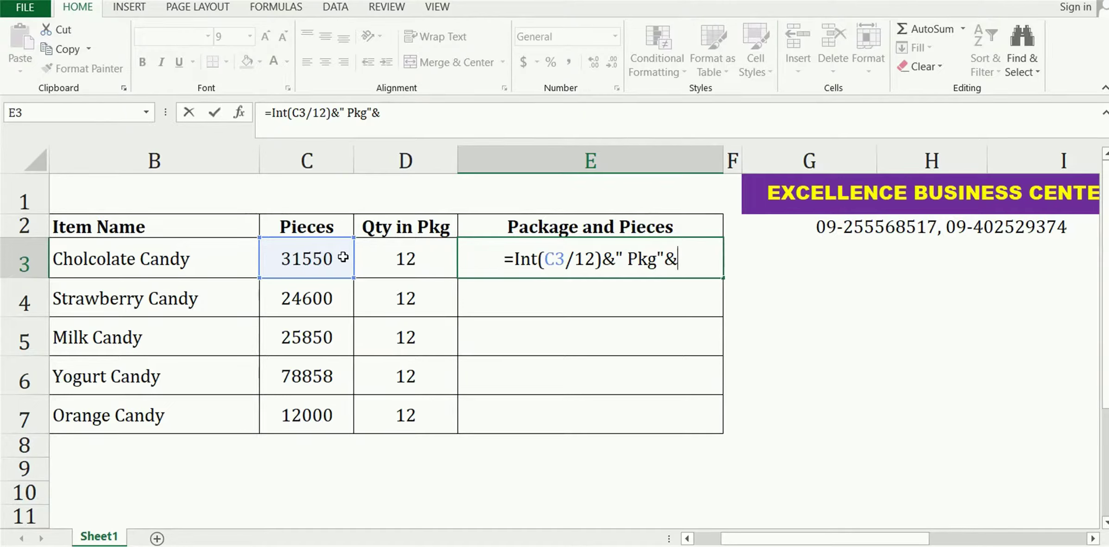
Swap divisor 12 for D3 and append Mod(C3,D3), giving =Int(C3/D3)&" Pkg"&Mod(C3,D3).
{"action": "type", "text": "Mod"}
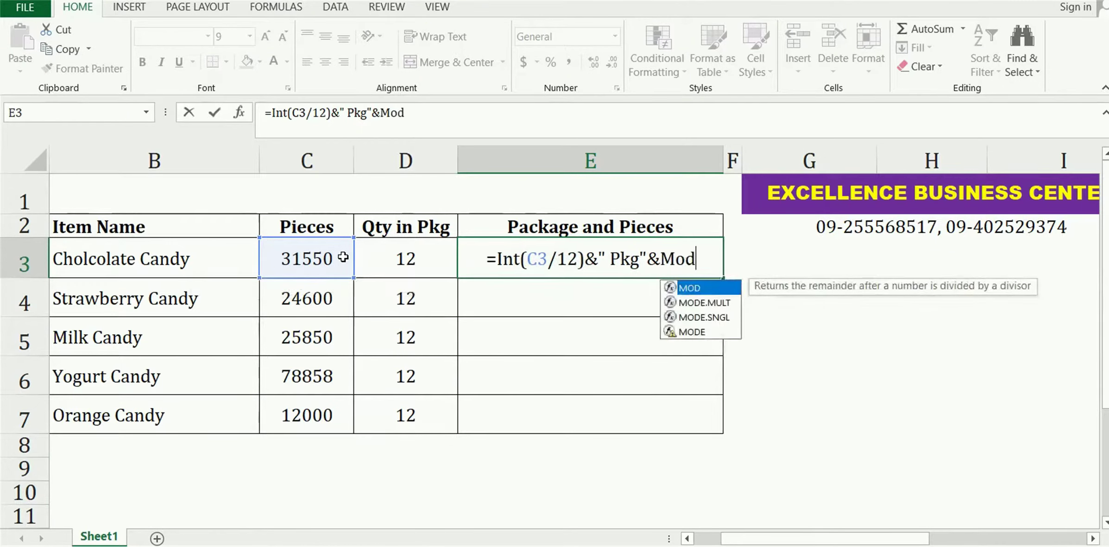
{"action": "type", "text": "("}
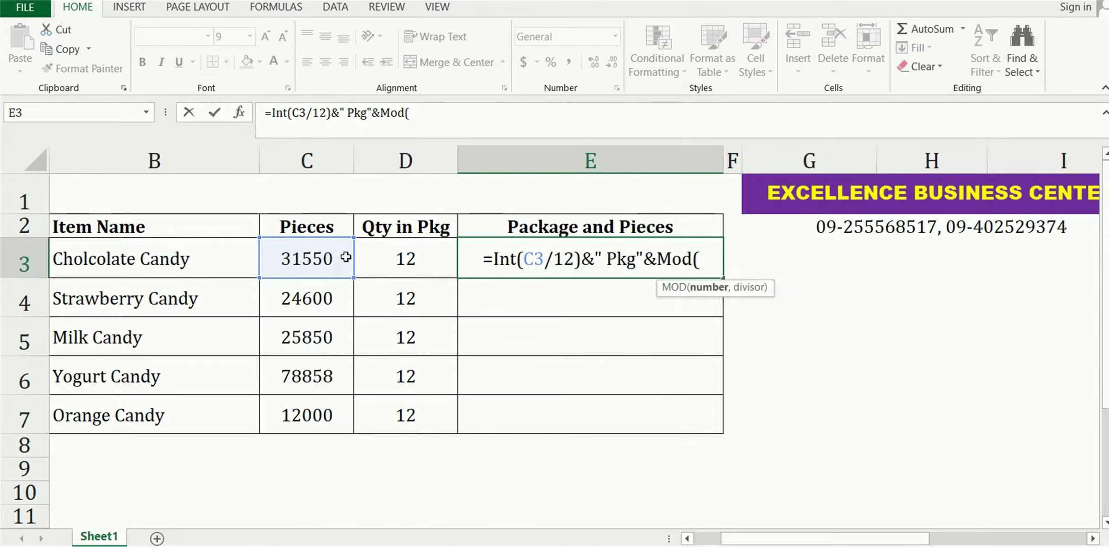
{"action": "left_click", "coordinate": [574, 261]}
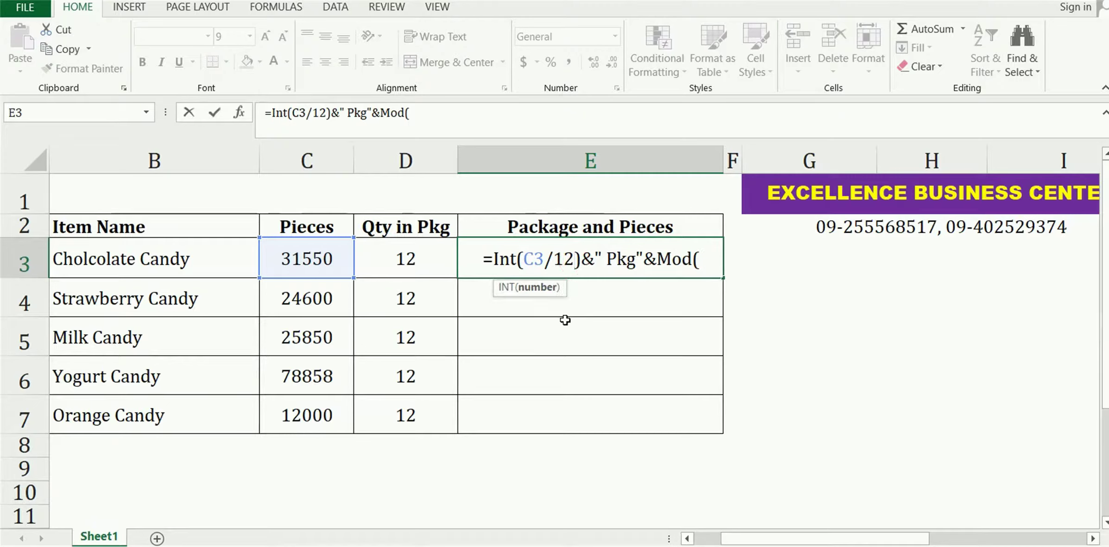
{"action": "key", "text": "BackSpace"}
{"action": "key", "text": "BackSpace"}
{"action": "left_click", "coordinate": [422, 258]}
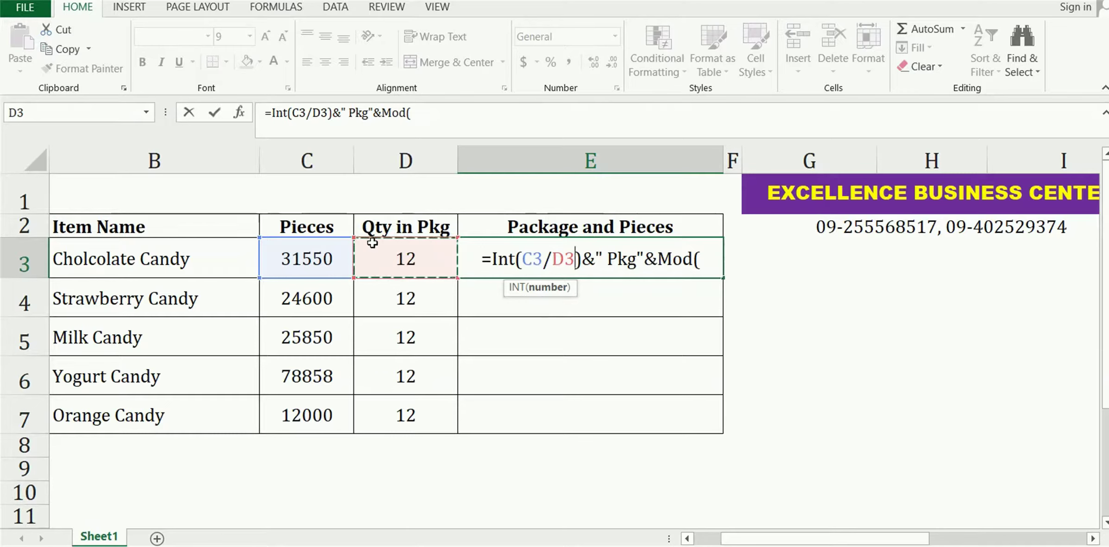
{"action": "left_click", "coordinate": [703, 257]}
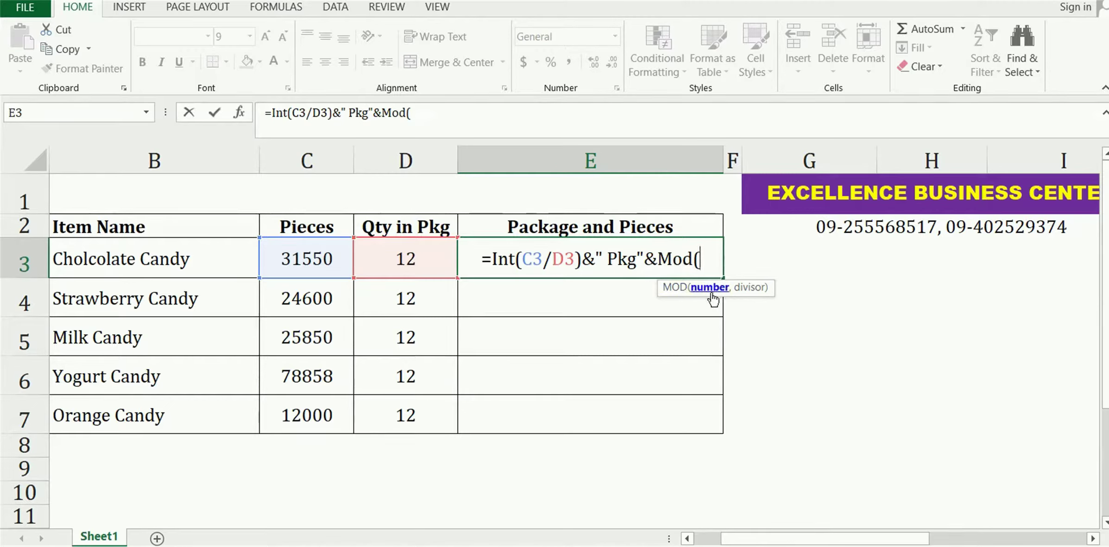
{"action": "left_click", "coordinate": [323, 262]}
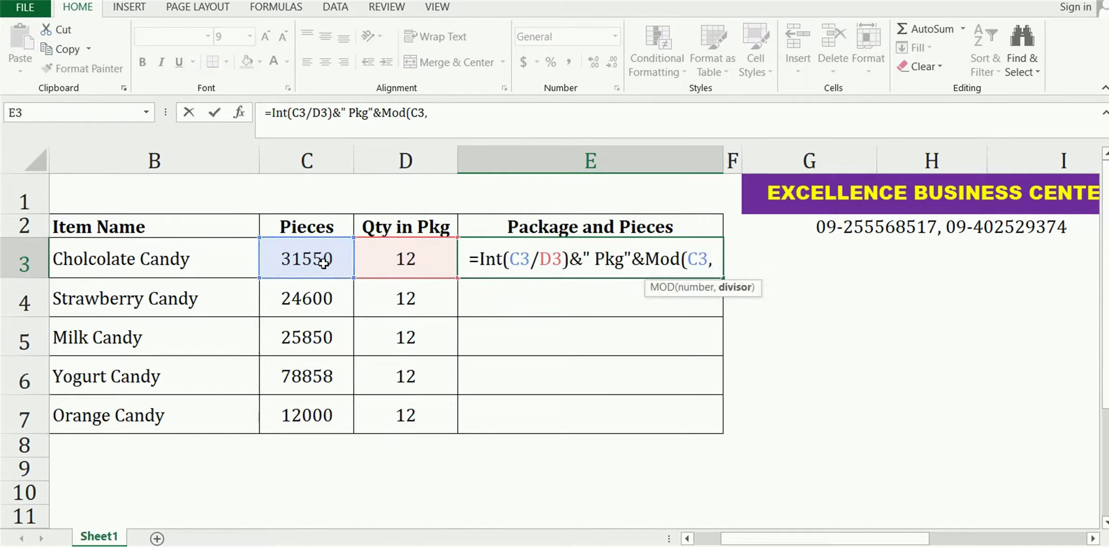
{"action": "left_click", "coordinate": [392, 261]}
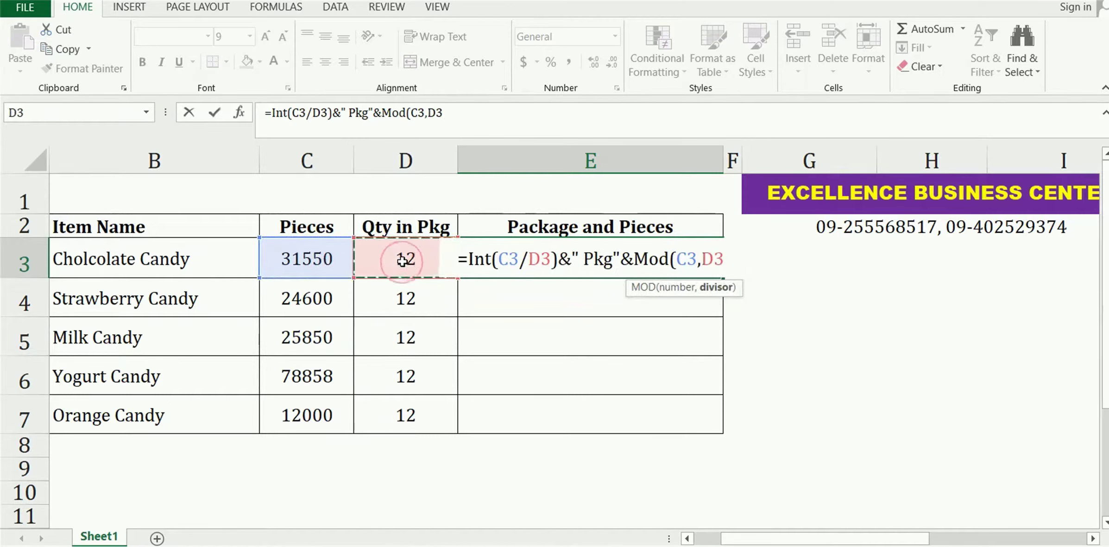
{"action": "type", "text": ")"}
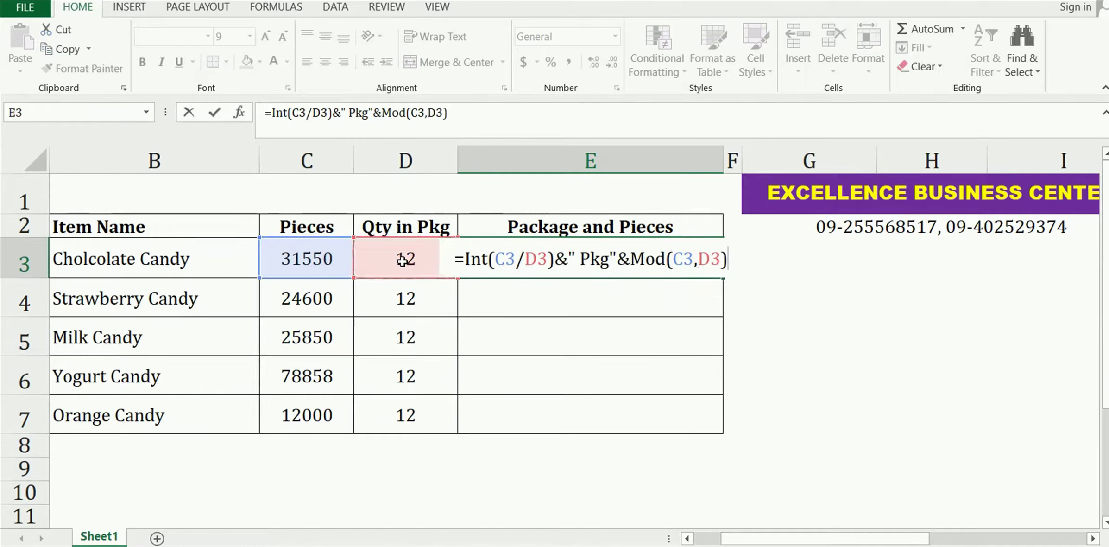
{"action": "type", "text": "&"}
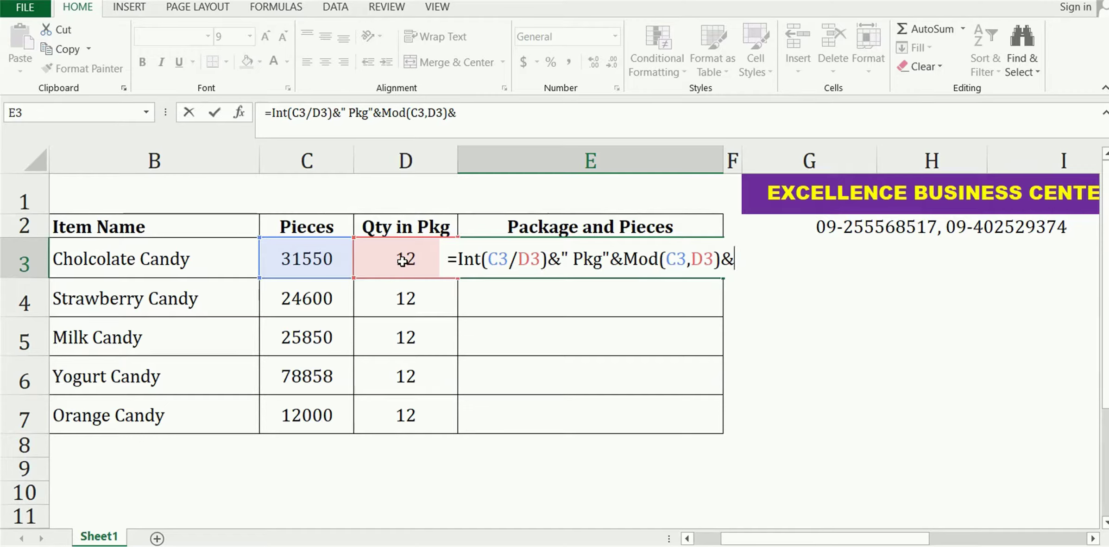
Complete E3 as =INT(C3/D3)&" Pkg"&MOD(C3,D3)&" Pcs" so it displays 2629 Pkg2 Pcs.
{"action": "type", "text": "\"pi"}
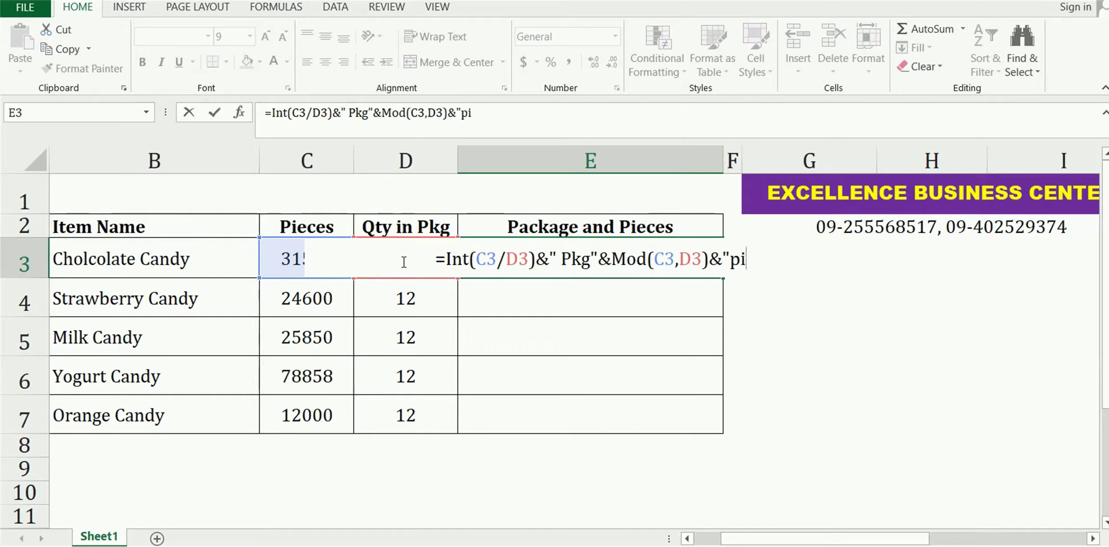
{"action": "key", "text": "BackSpace"}
{"action": "key", "text": "BackSpace"}
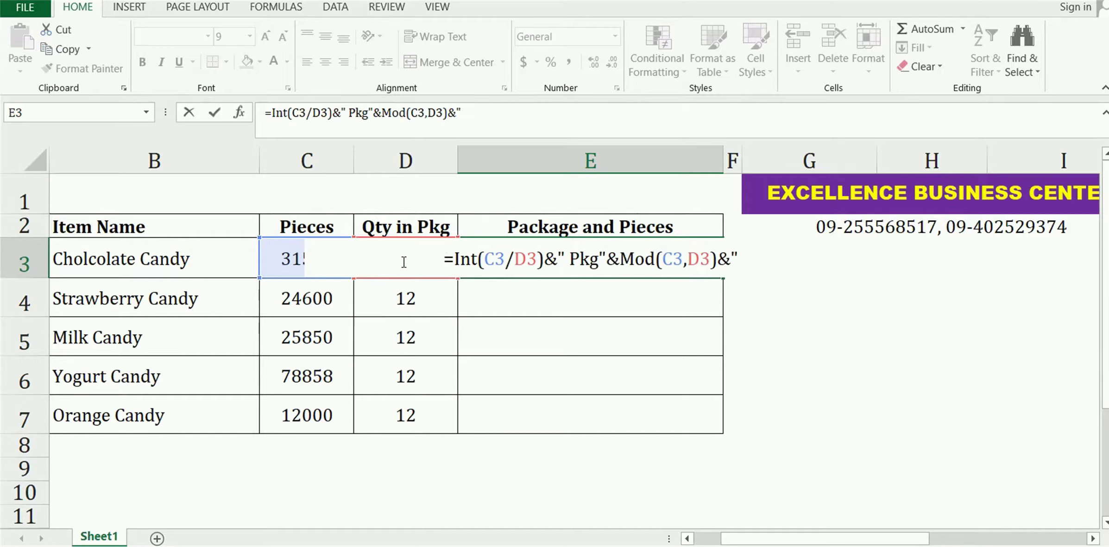
{"action": "type", "text": "Pcs"}
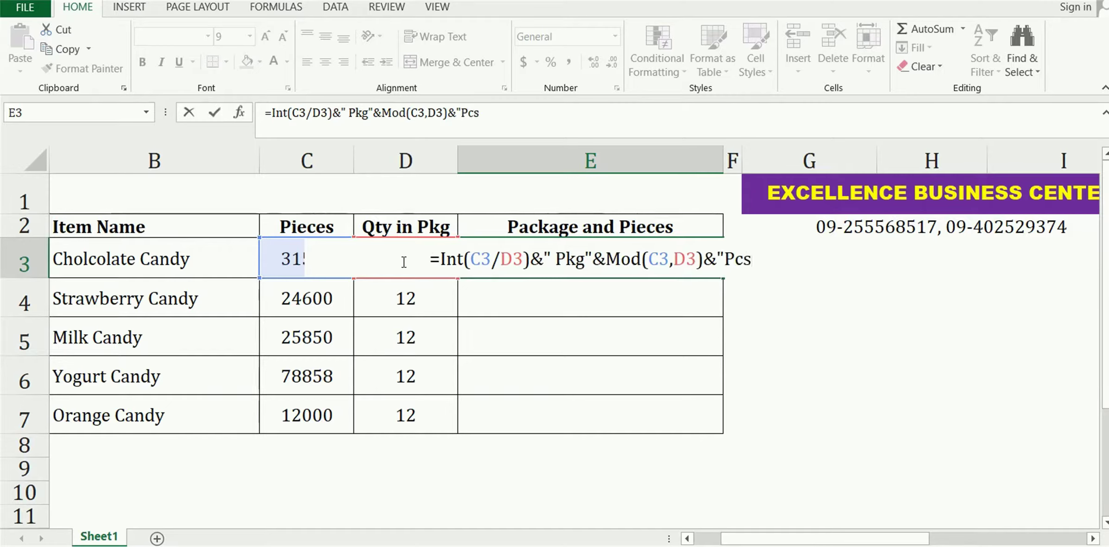
{"action": "type", "text": "\""}
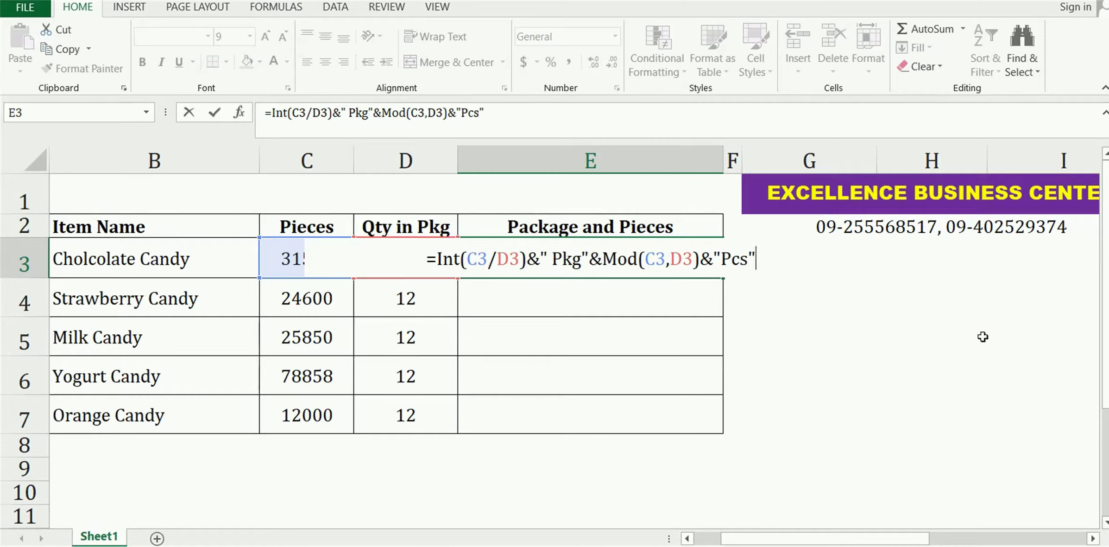
{"action": "left_click", "coordinate": [721, 258]}
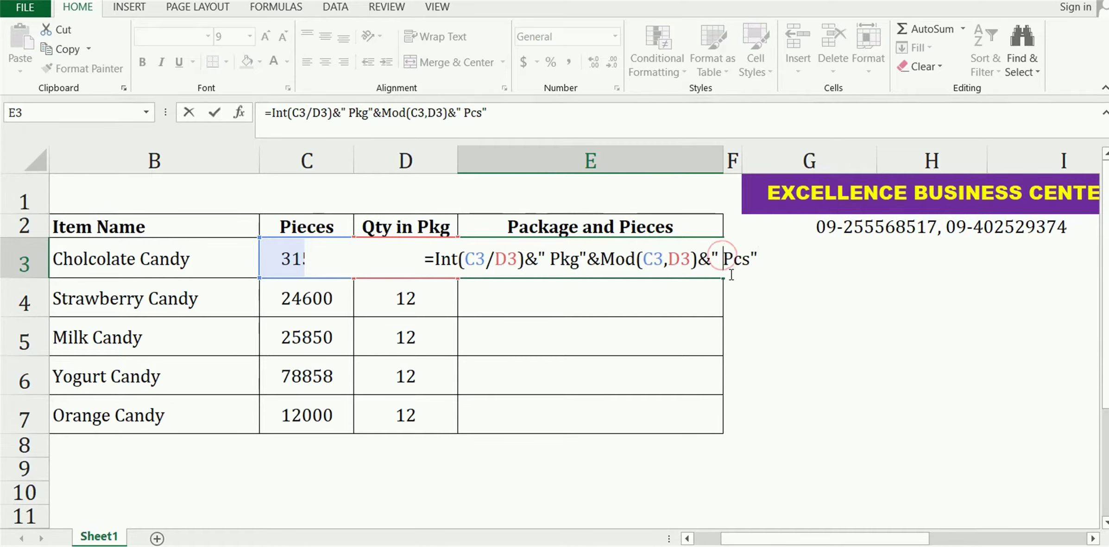
{"action": "key", "text": "Return"}
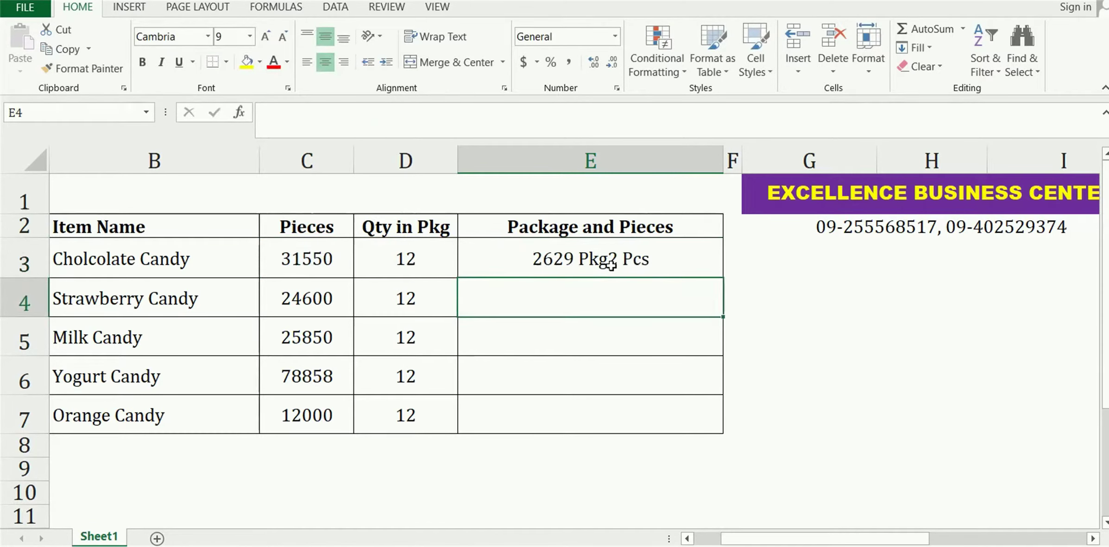
{"action": "left_click", "coordinate": [611, 267]}
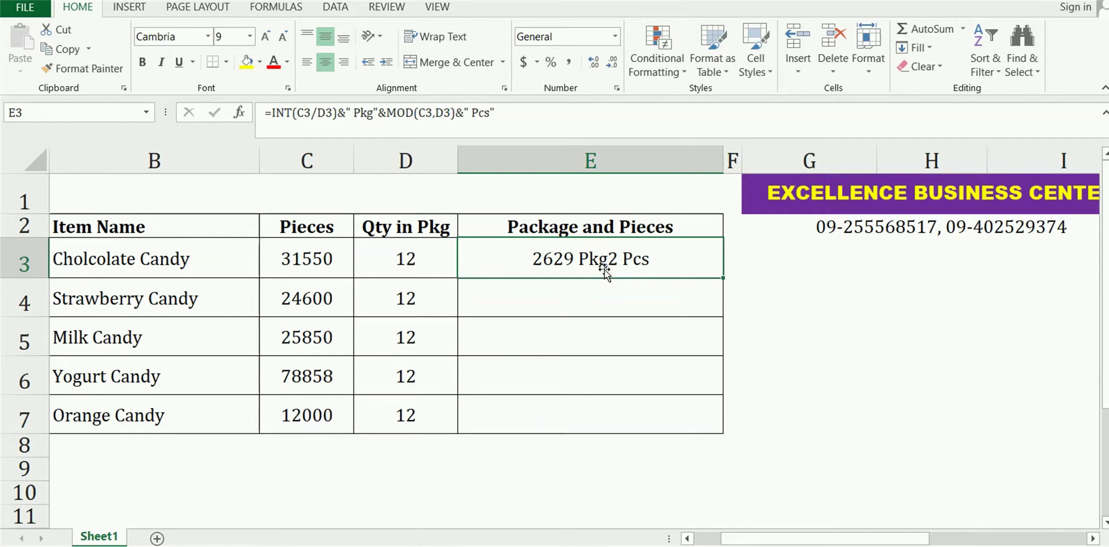
Change E3's separator to " Pkg- " so the cell reads 2629 Pkg- 2 Pcs.
{"action": "double_click", "coordinate": [609, 270]}
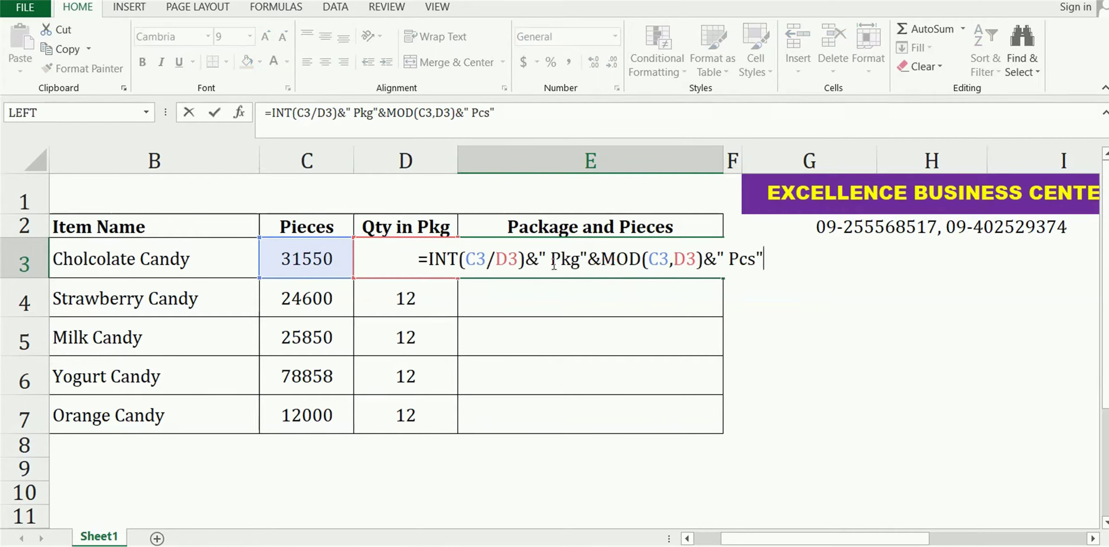
{"action": "left_click", "coordinate": [578, 258]}
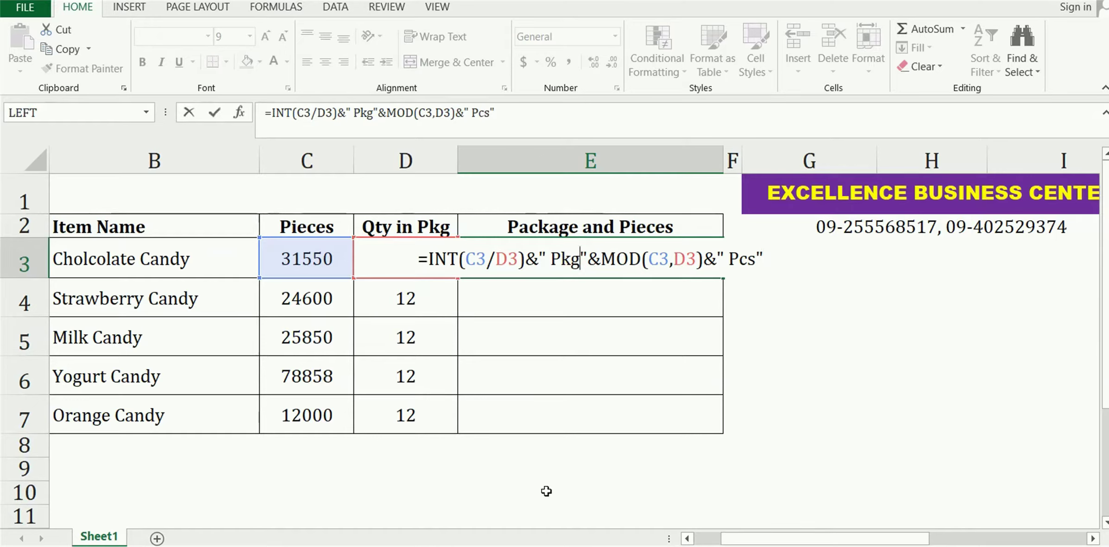
{"action": "type", "text": "-"}
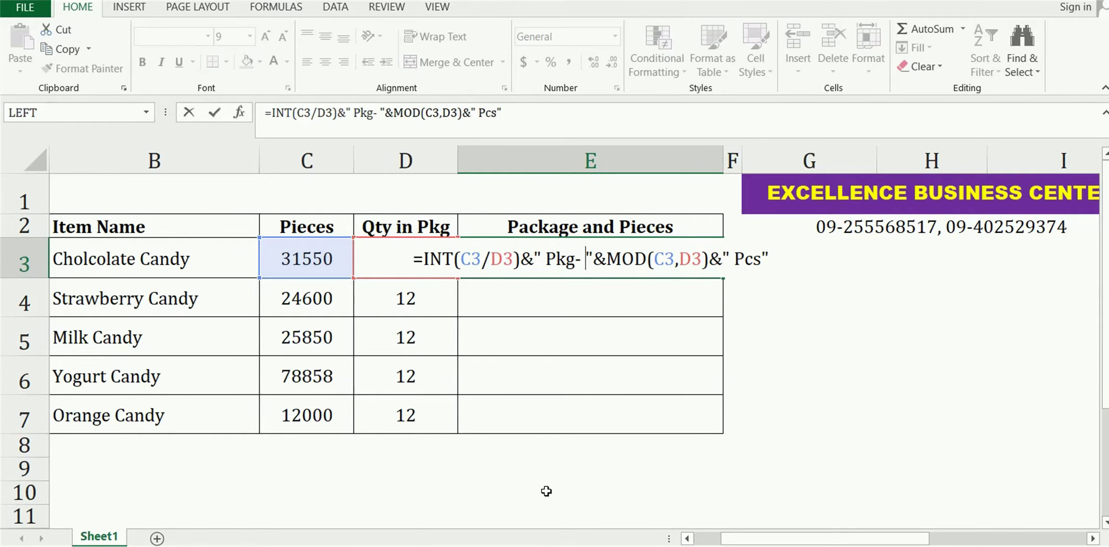
{"action": "key", "text": "Return"}
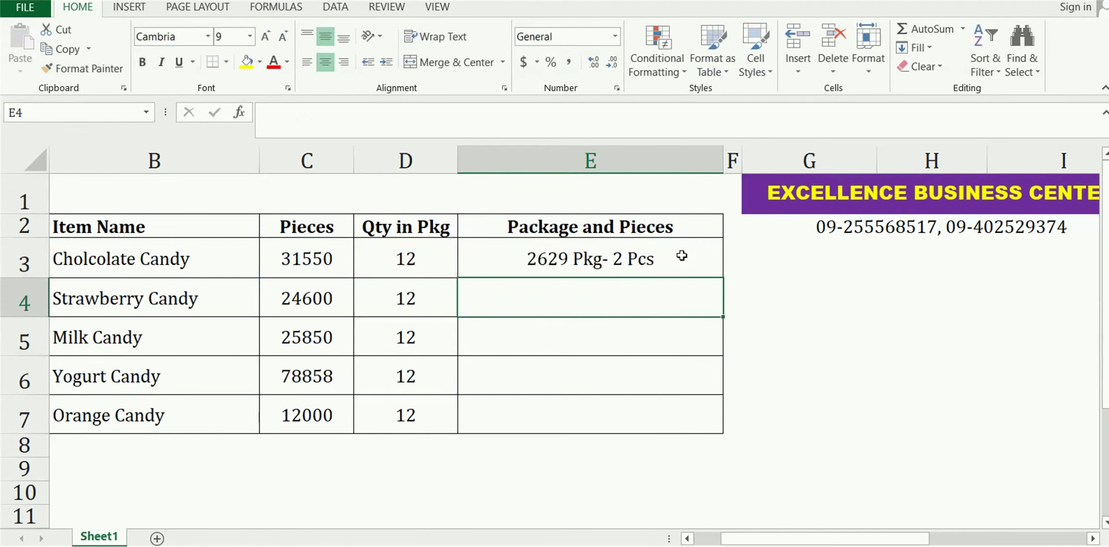
{"action": "left_click", "coordinate": [681, 255]}
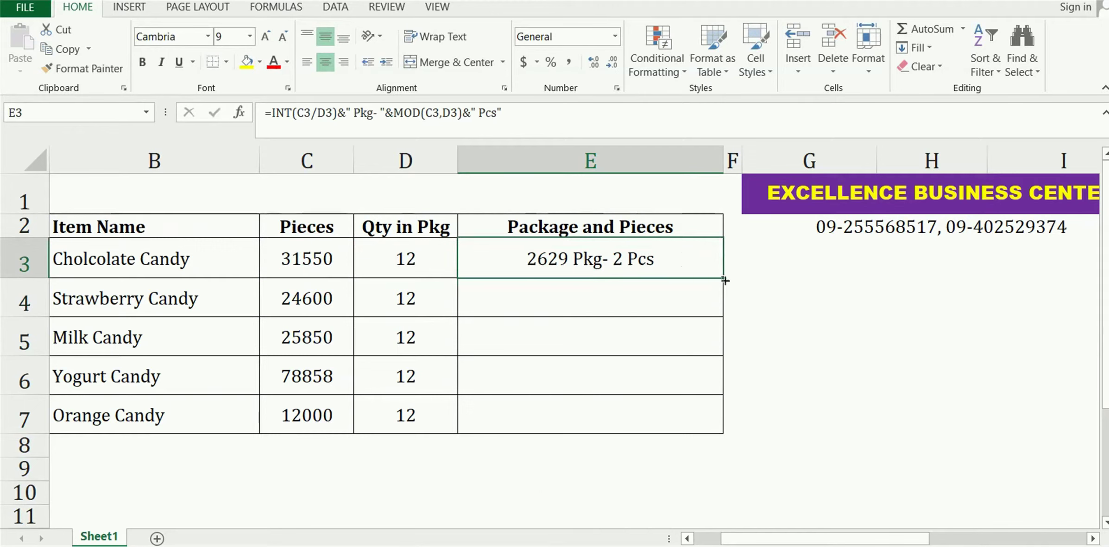
Fill E3's formula down to E7 and verify results like 2050 Pkg- 0 Pcs.
{"action": "left_click_drag", "start_coordinate": [725, 281], "coordinate": [724, 420]}
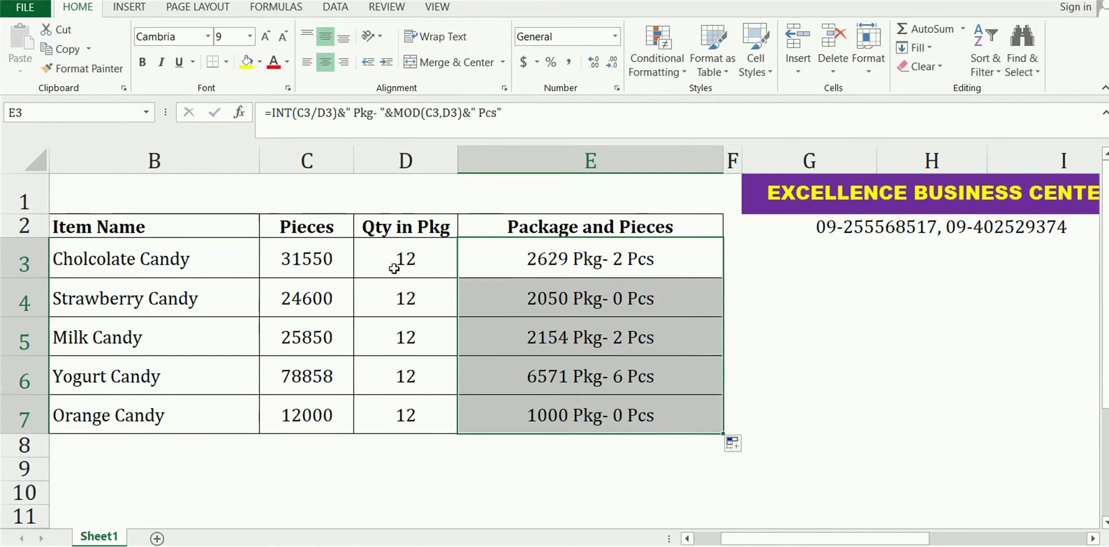
{"action": "left_click", "coordinate": [306, 258]}
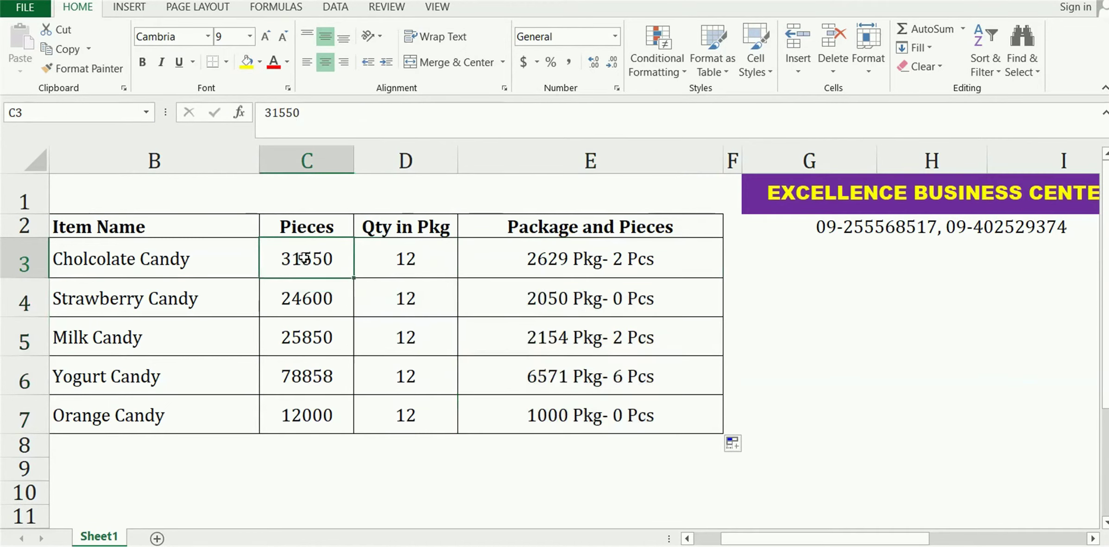
{"action": "left_click", "coordinate": [574, 262]}
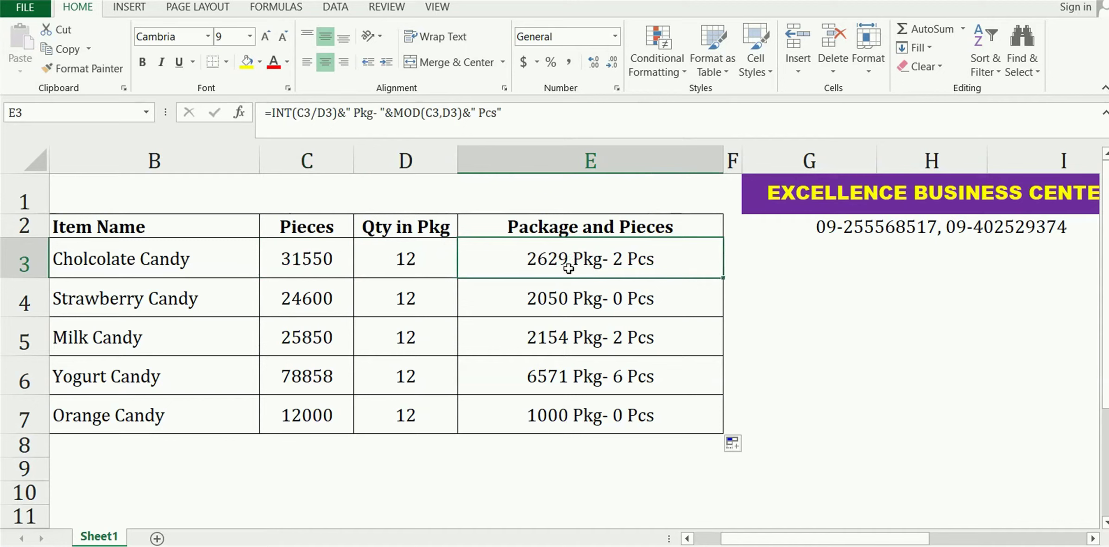
{"action": "left_click_drag", "start_coordinate": [569, 268], "coordinate": [598, 413]}
{"action": "left_click", "coordinate": [607, 319]}
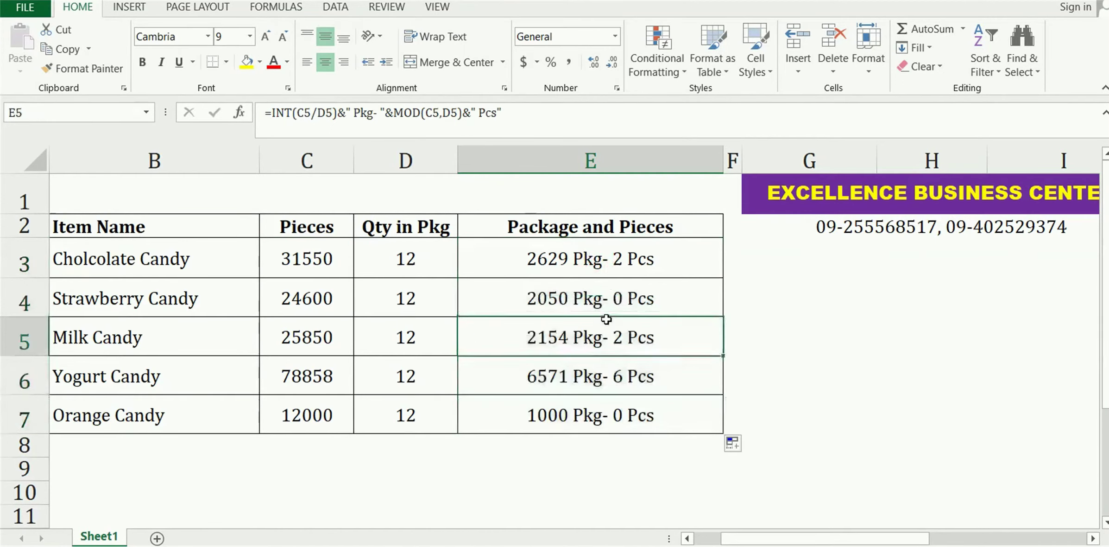
{"action": "left_click", "coordinate": [613, 262]}
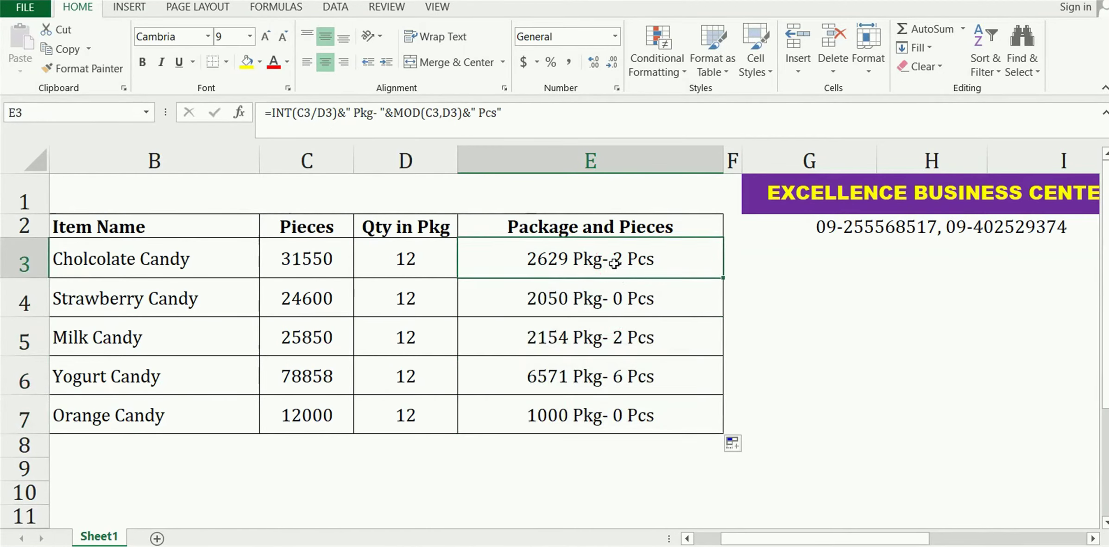